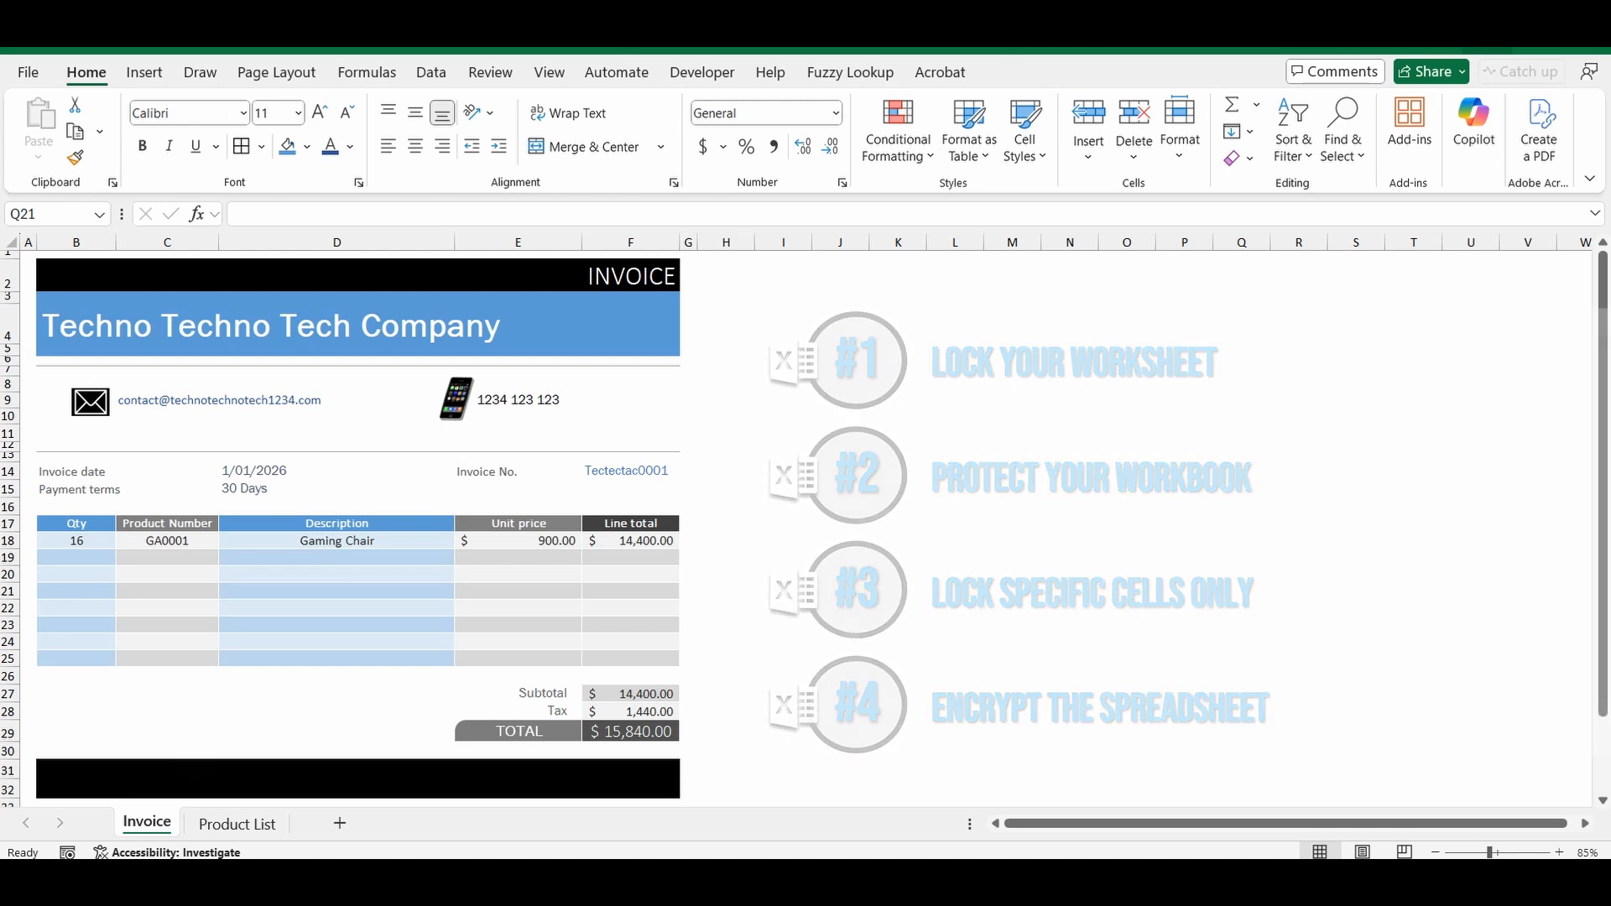
Choose Gaming Console as the first invoice item in cell D18.
click(955, 608)
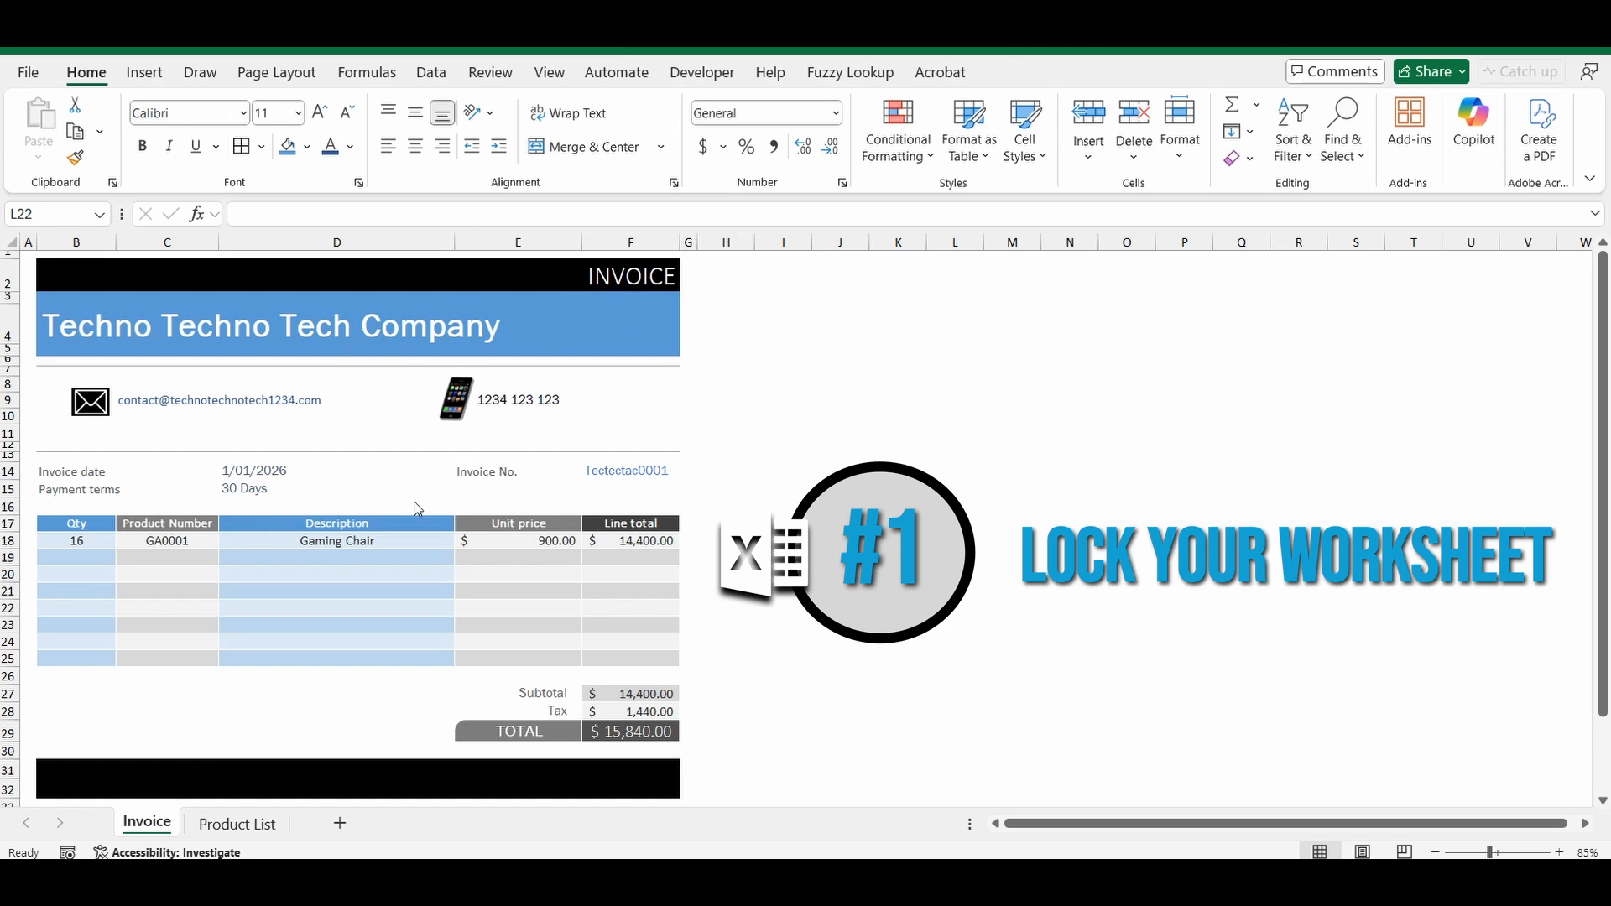
click(399, 540)
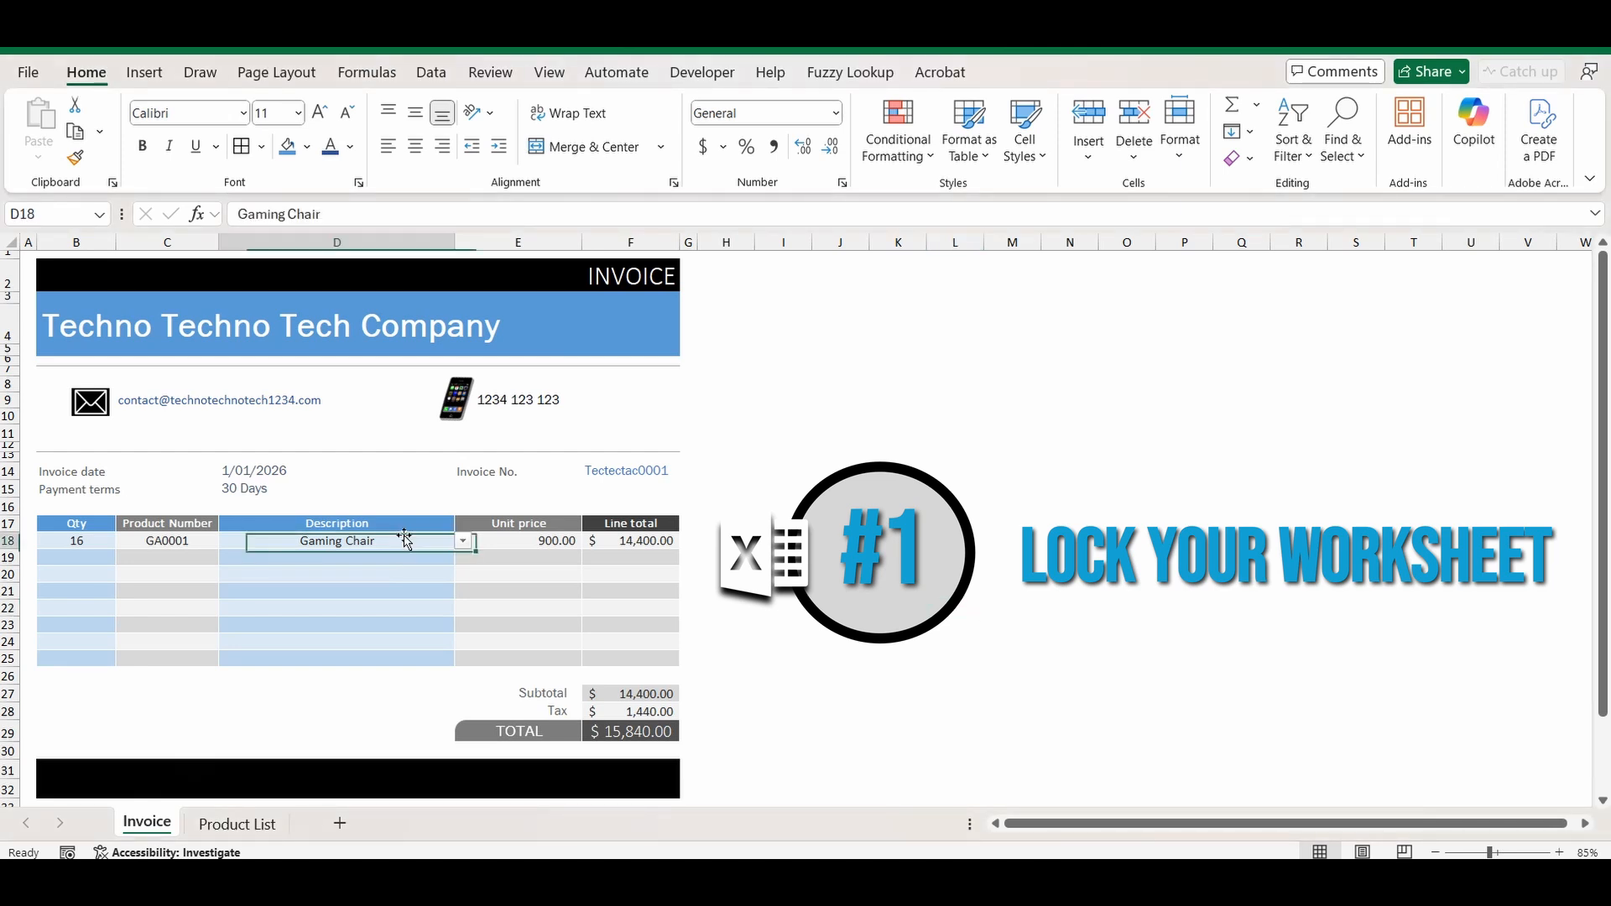
click(463, 541)
click(268, 613)
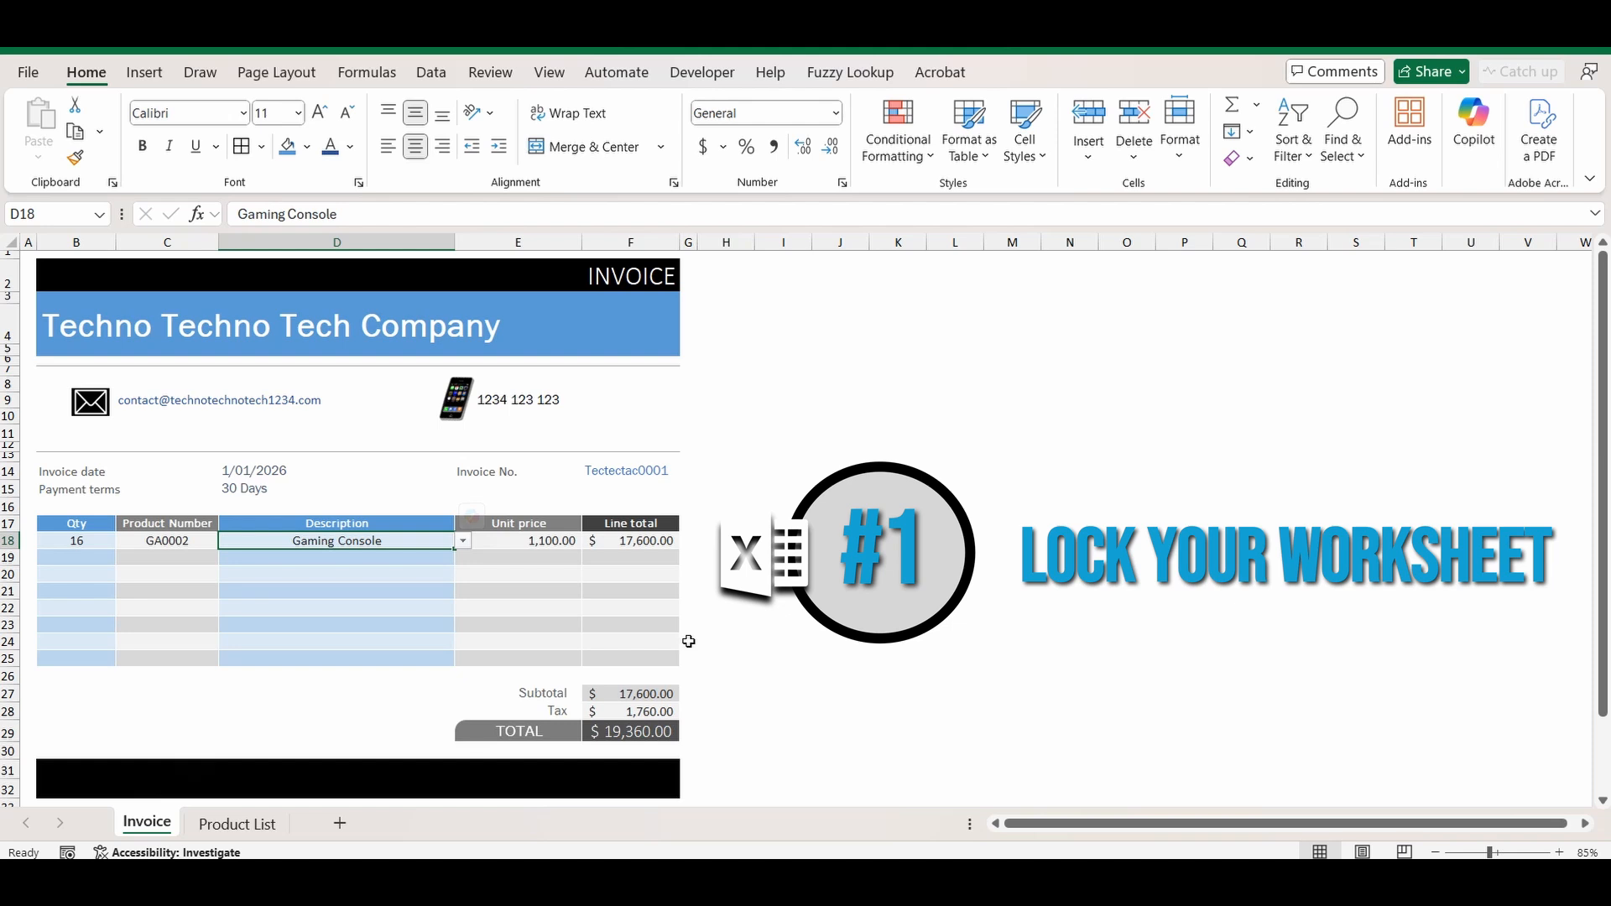
On the Product List sheet, change the Processor price in E12 to 1,200.
click(245, 831)
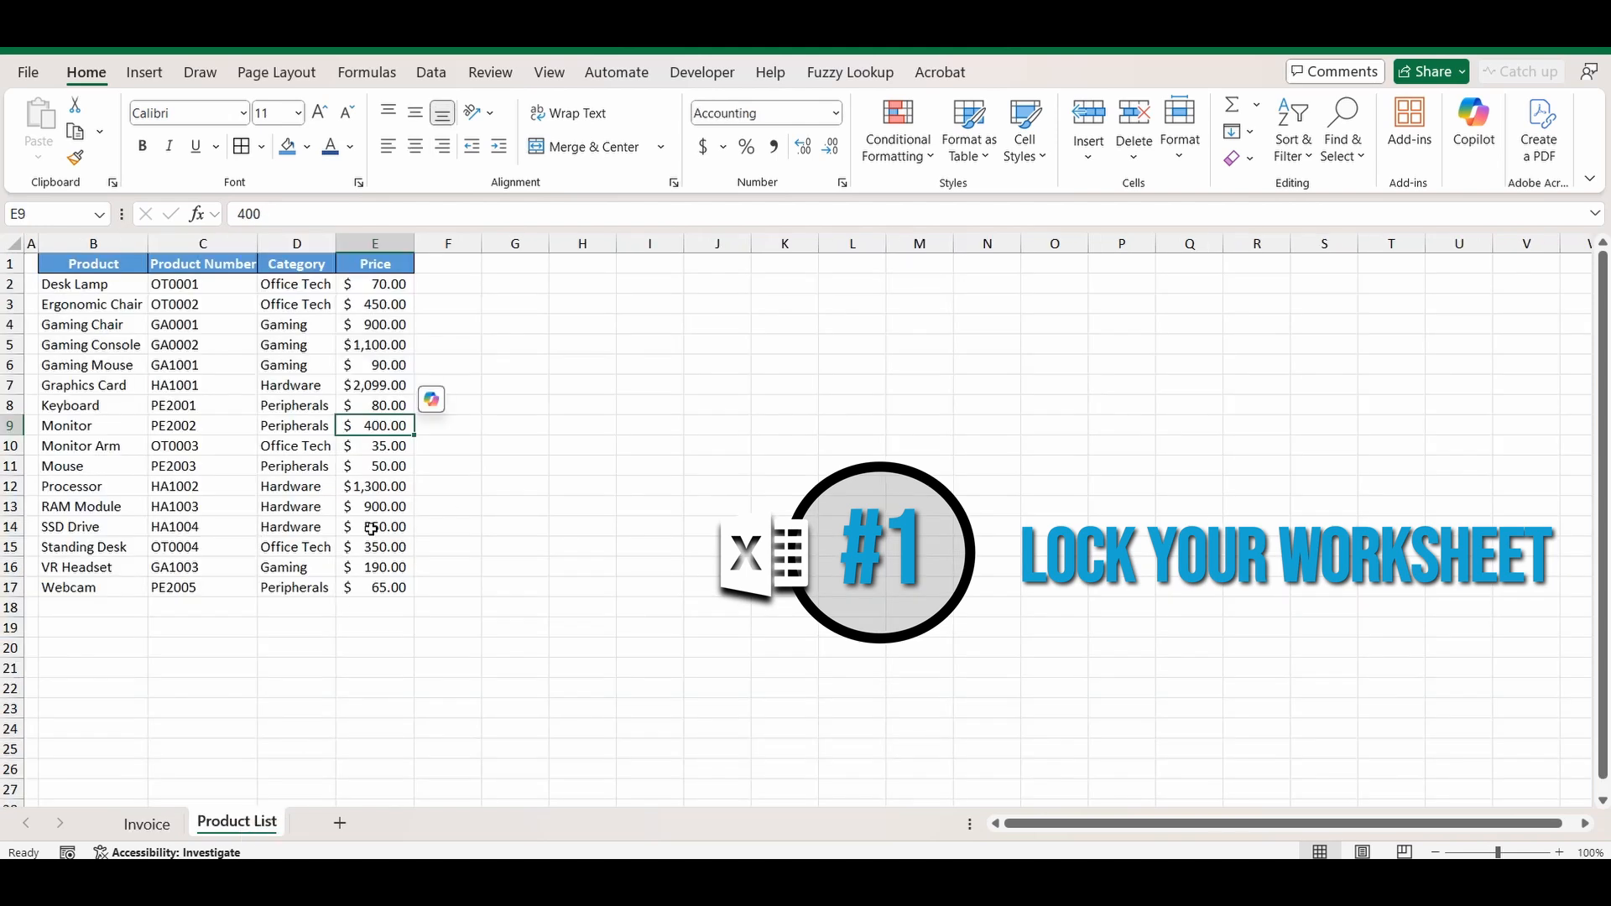
click(394, 488)
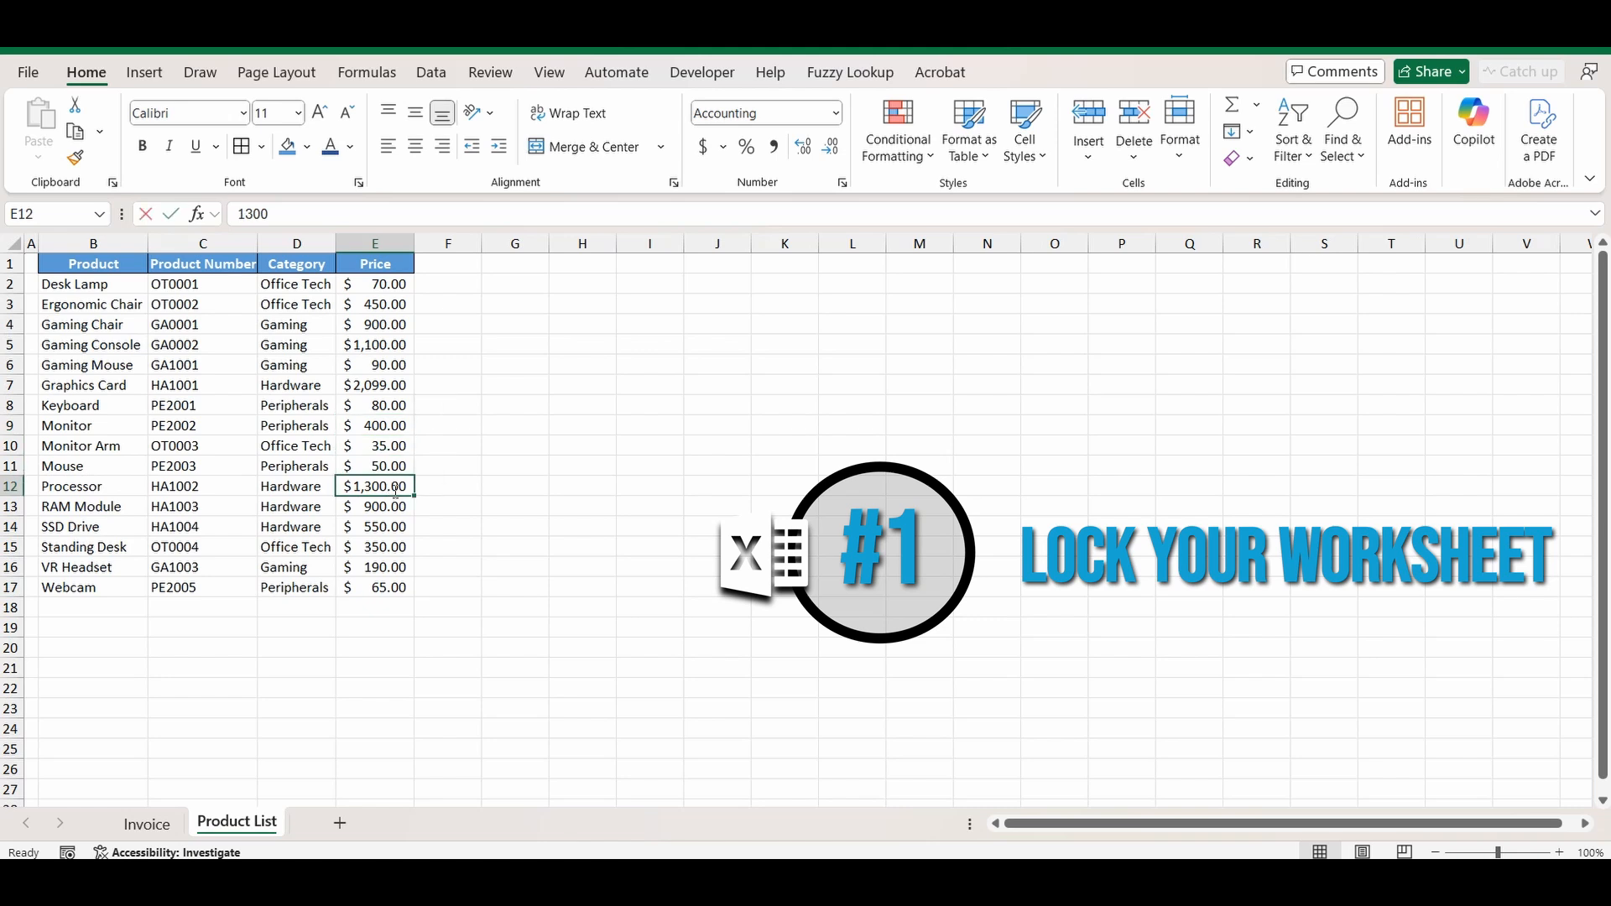
text(1,2)
text(00)
key(Return)
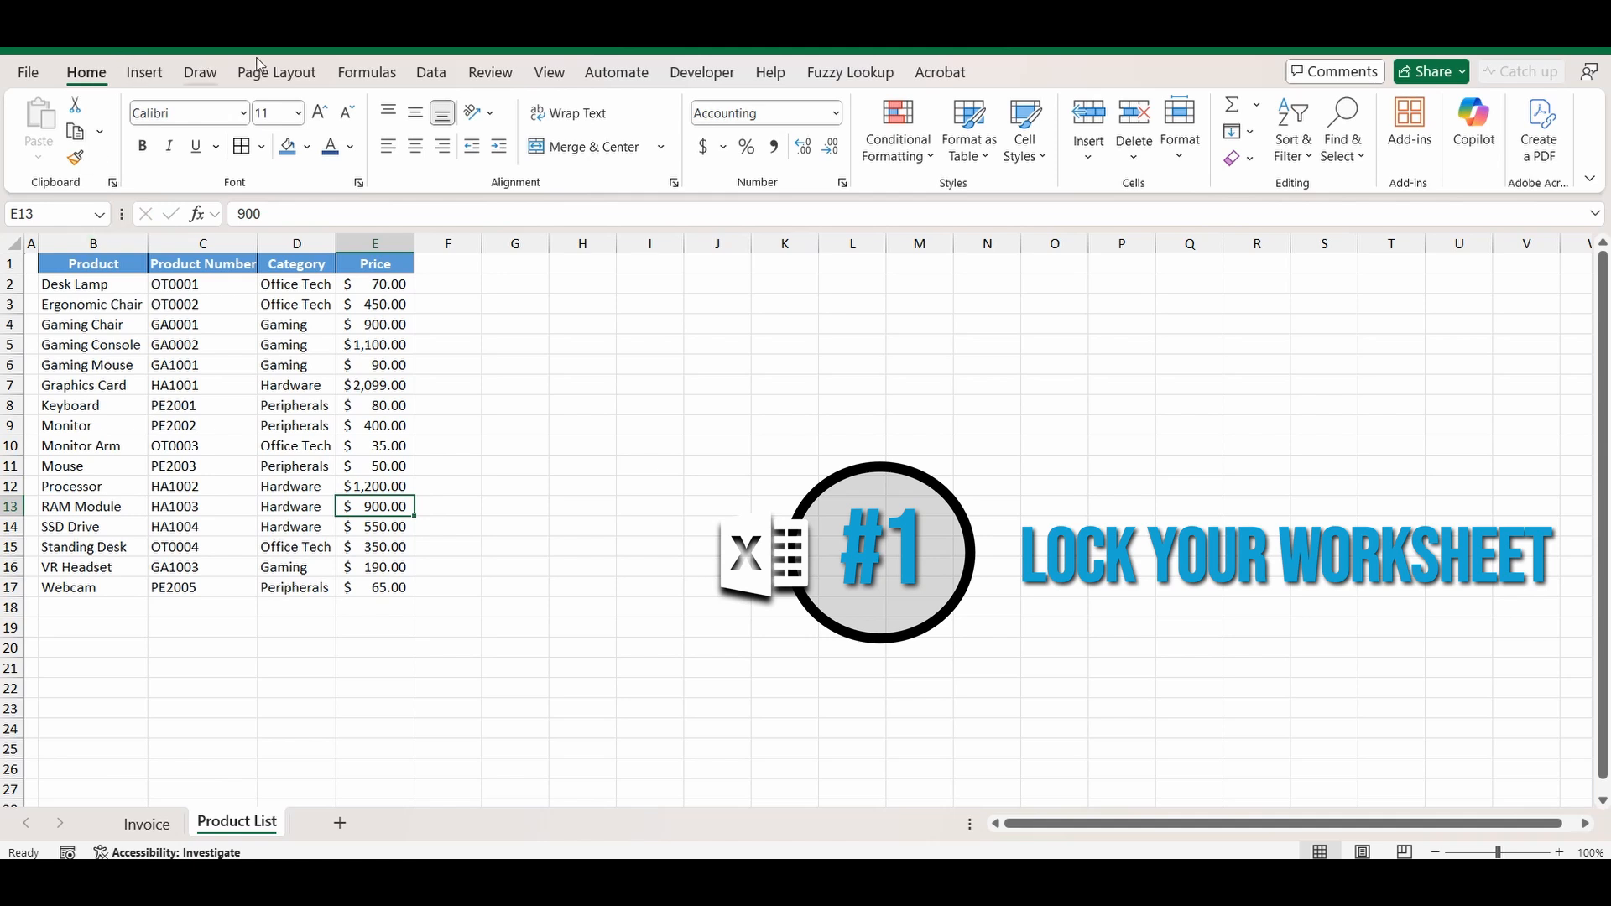
click(484, 78)
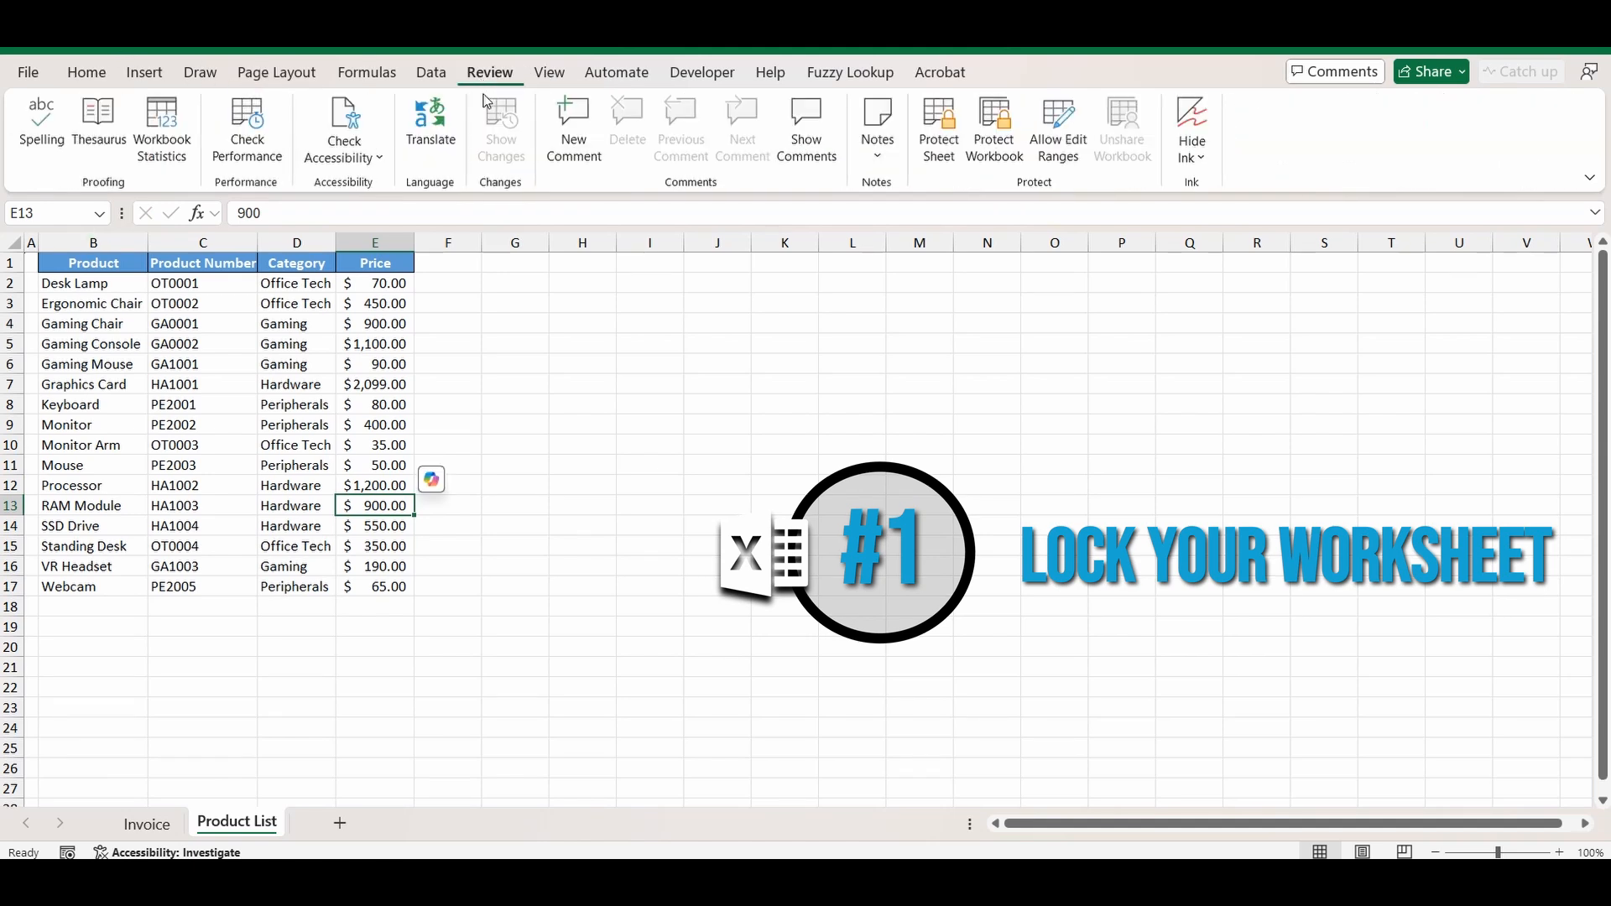
Protect Product List without a password, confirm the RAM Module price is locked, then unprotect it.
click(948, 134)
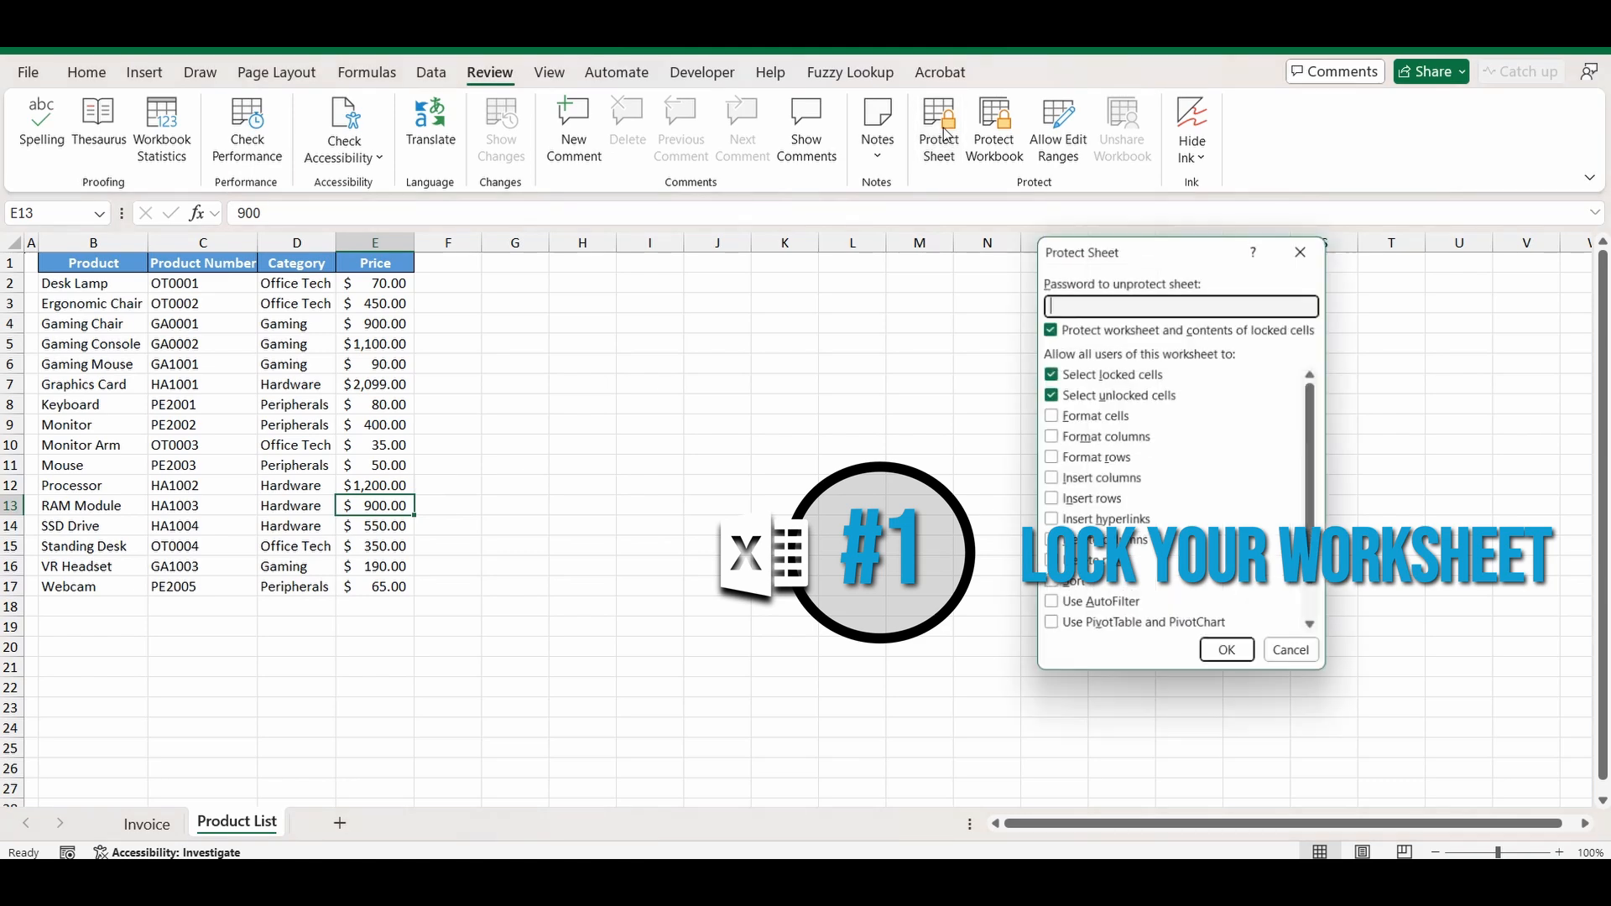
click(1230, 655)
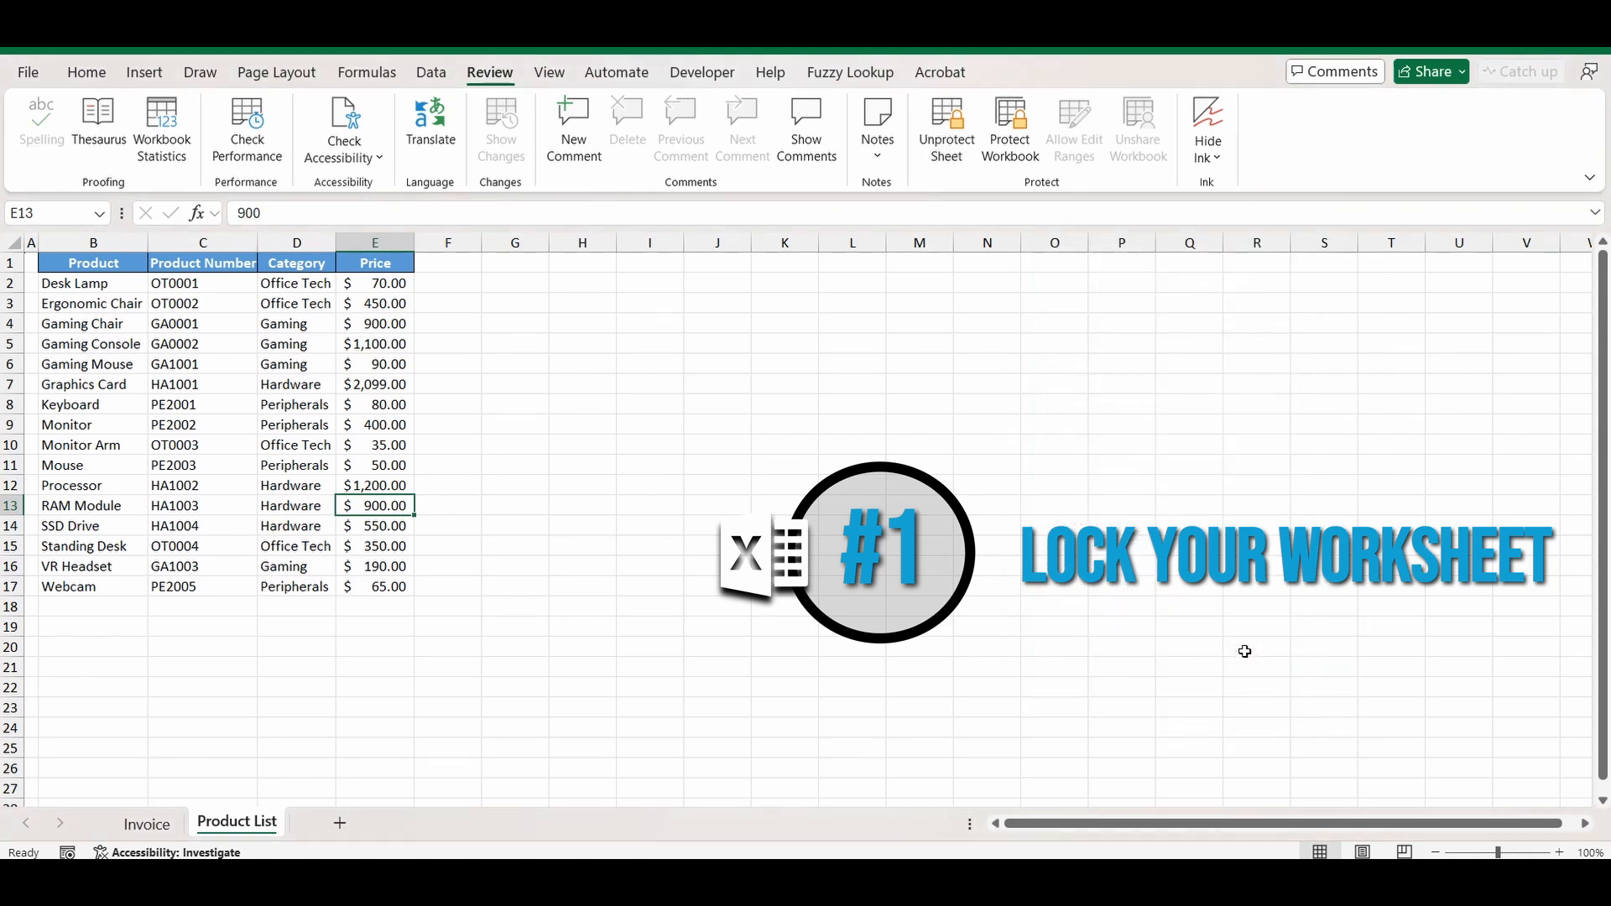
double_click(352, 504)
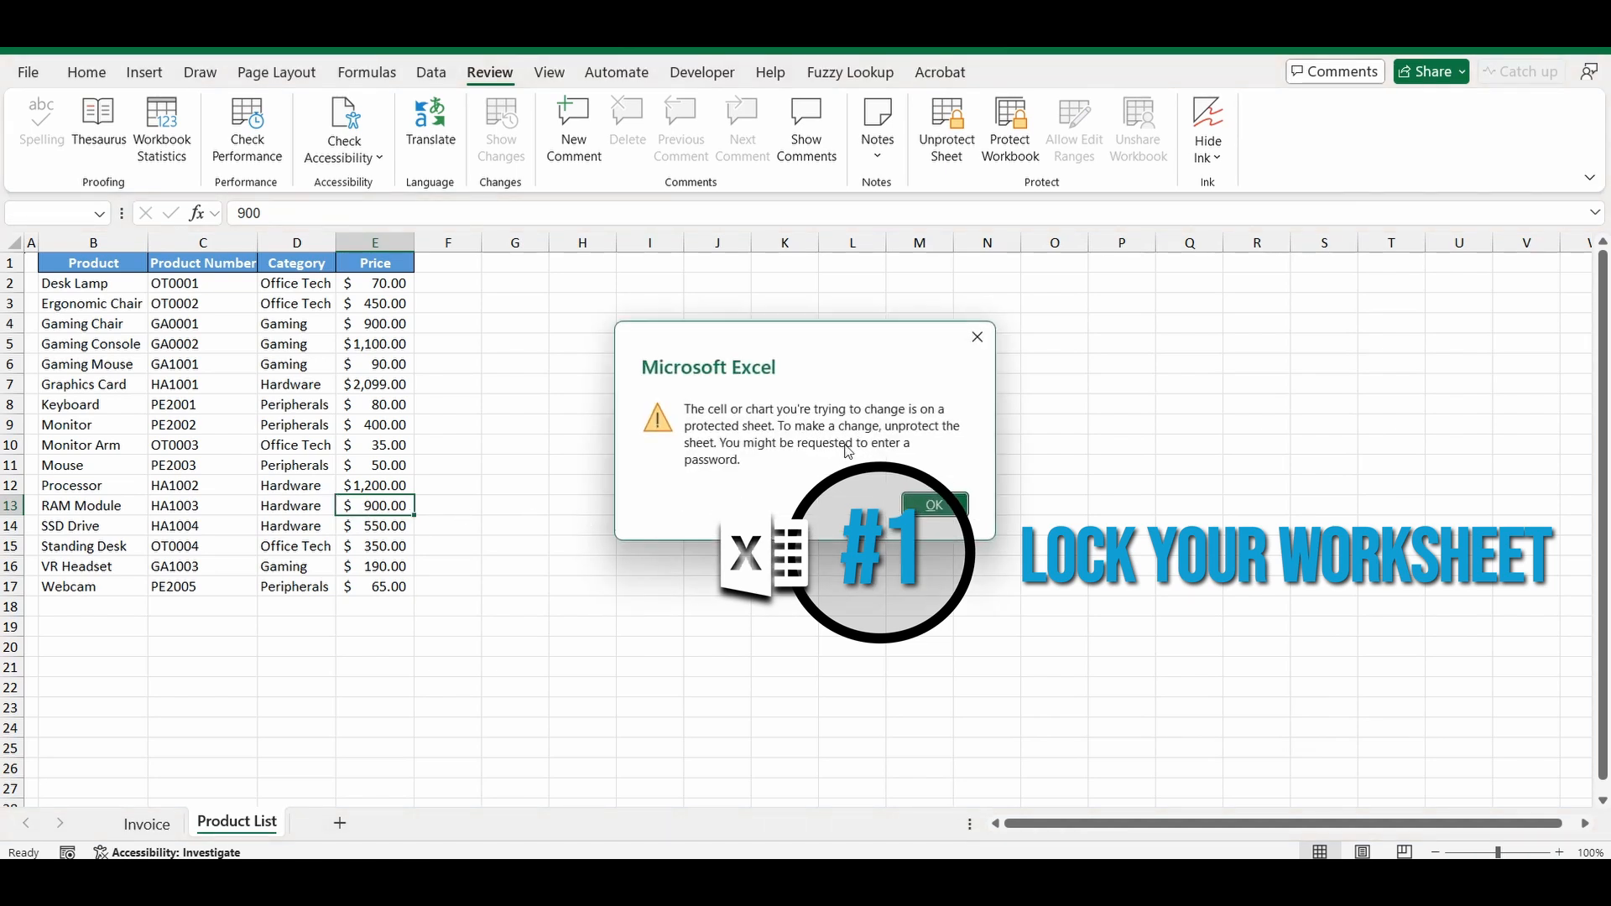
click(934, 504)
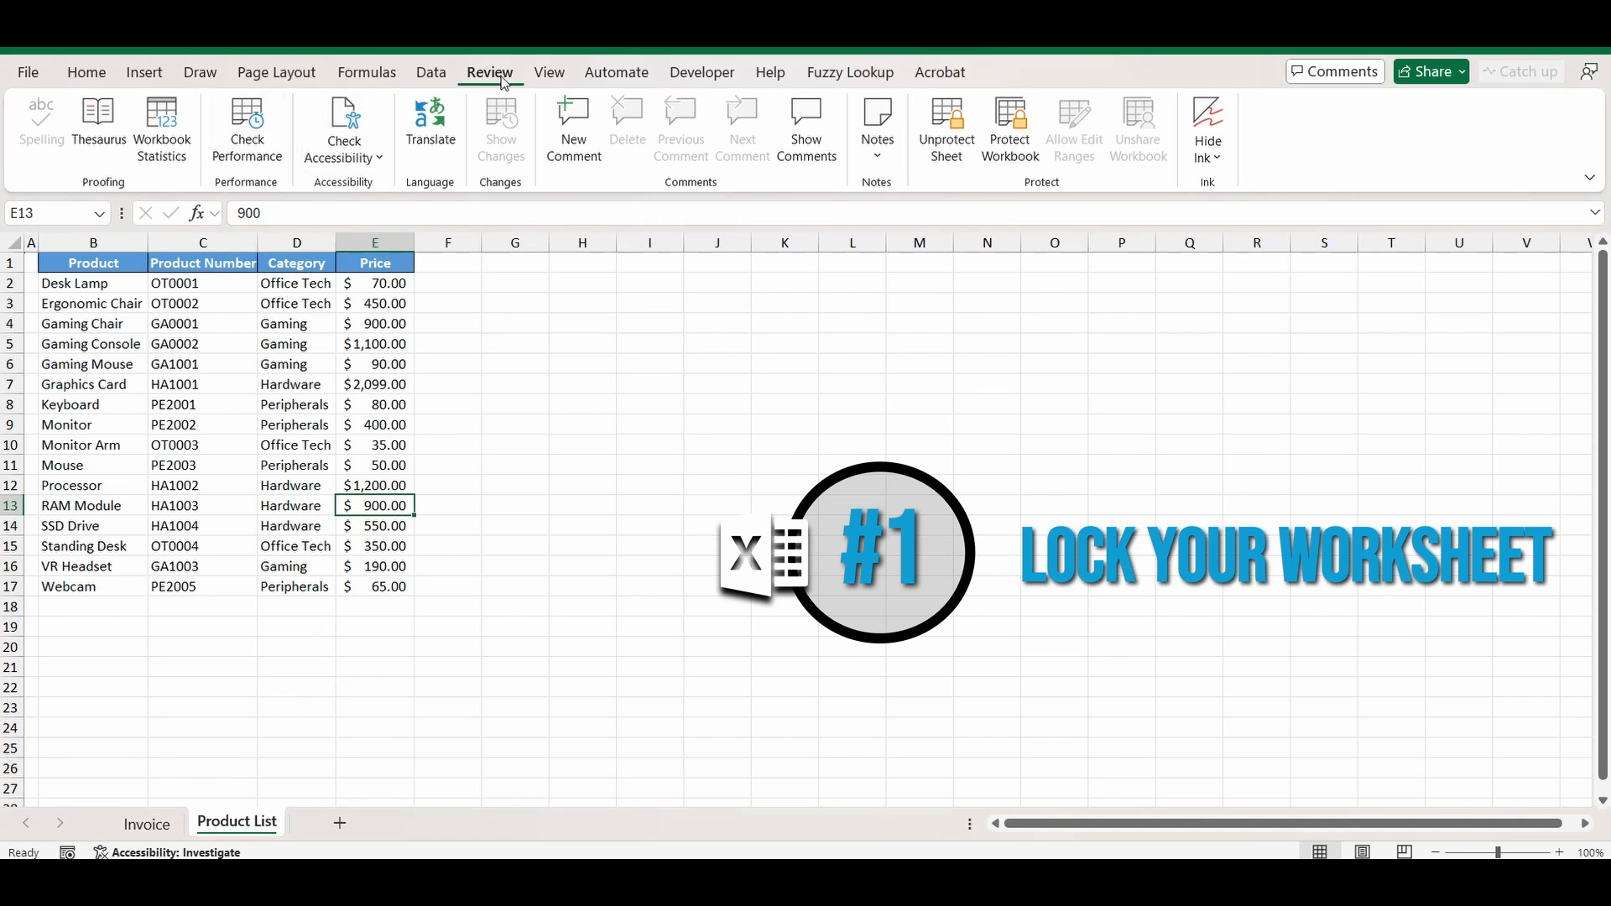
click(952, 144)
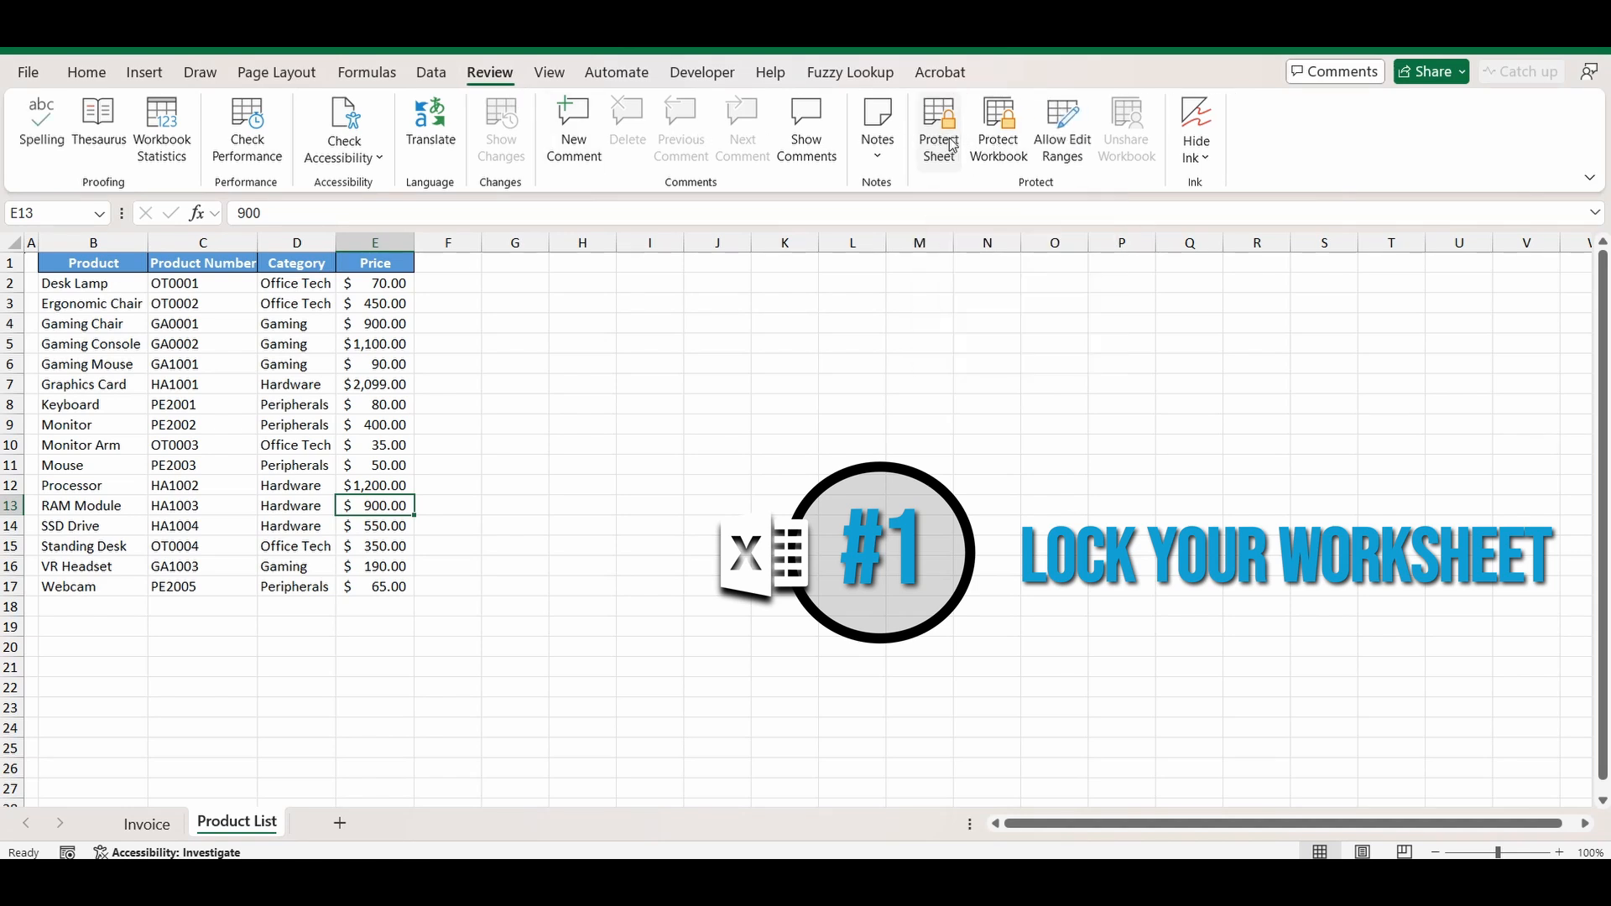
Change the RAM Module price in E13 to 950.
click(592, 547)
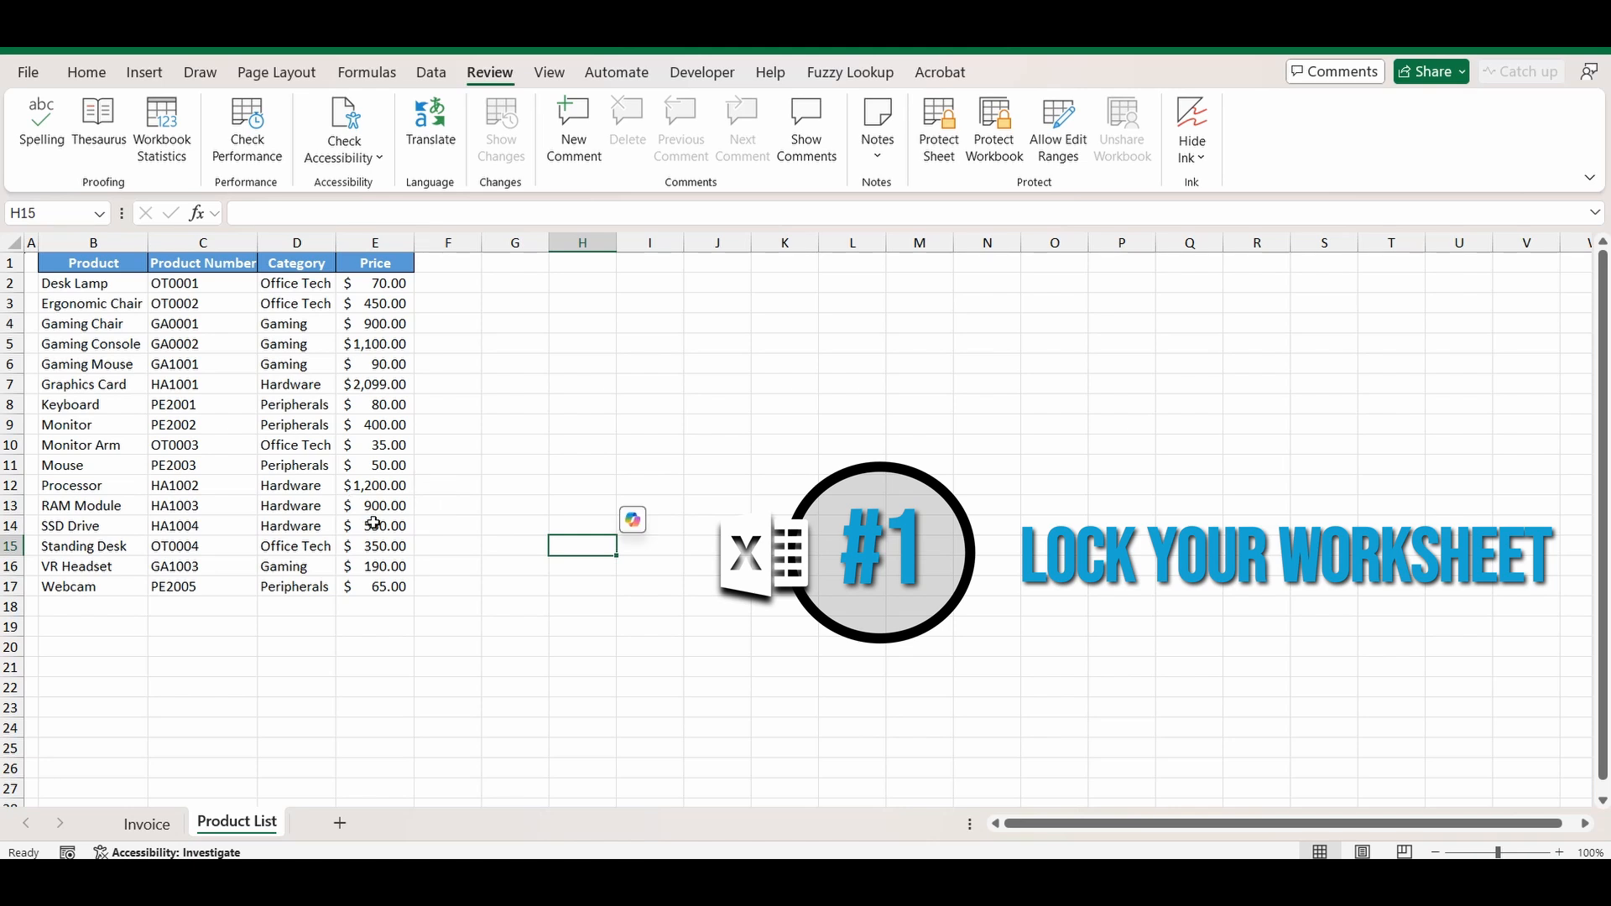
click(378, 510)
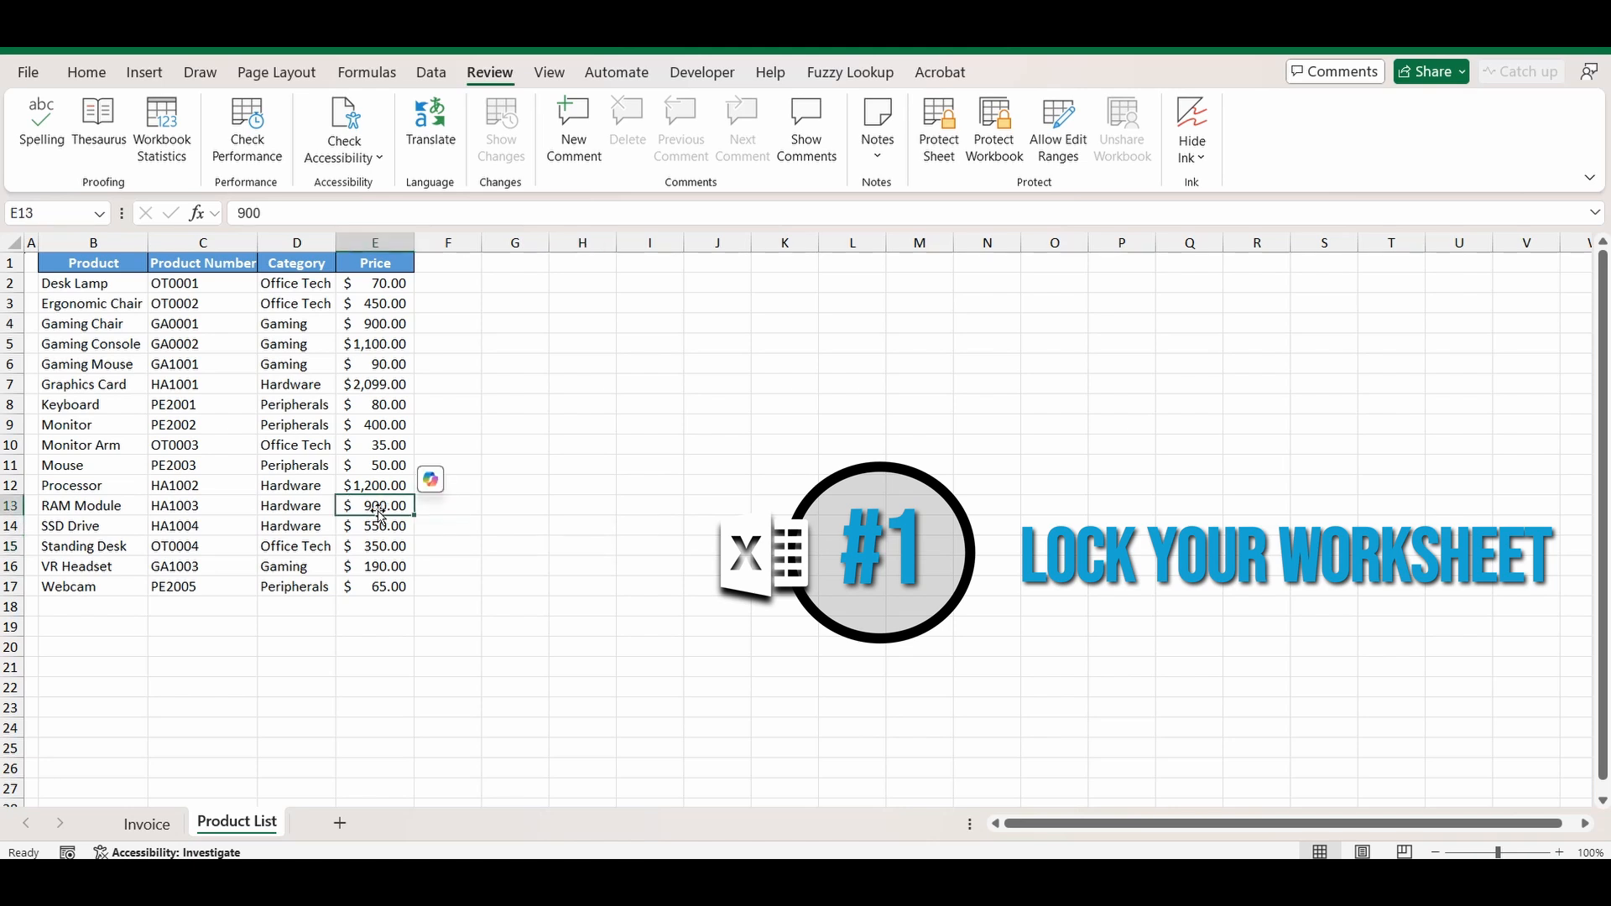
text(950)
key(Return)
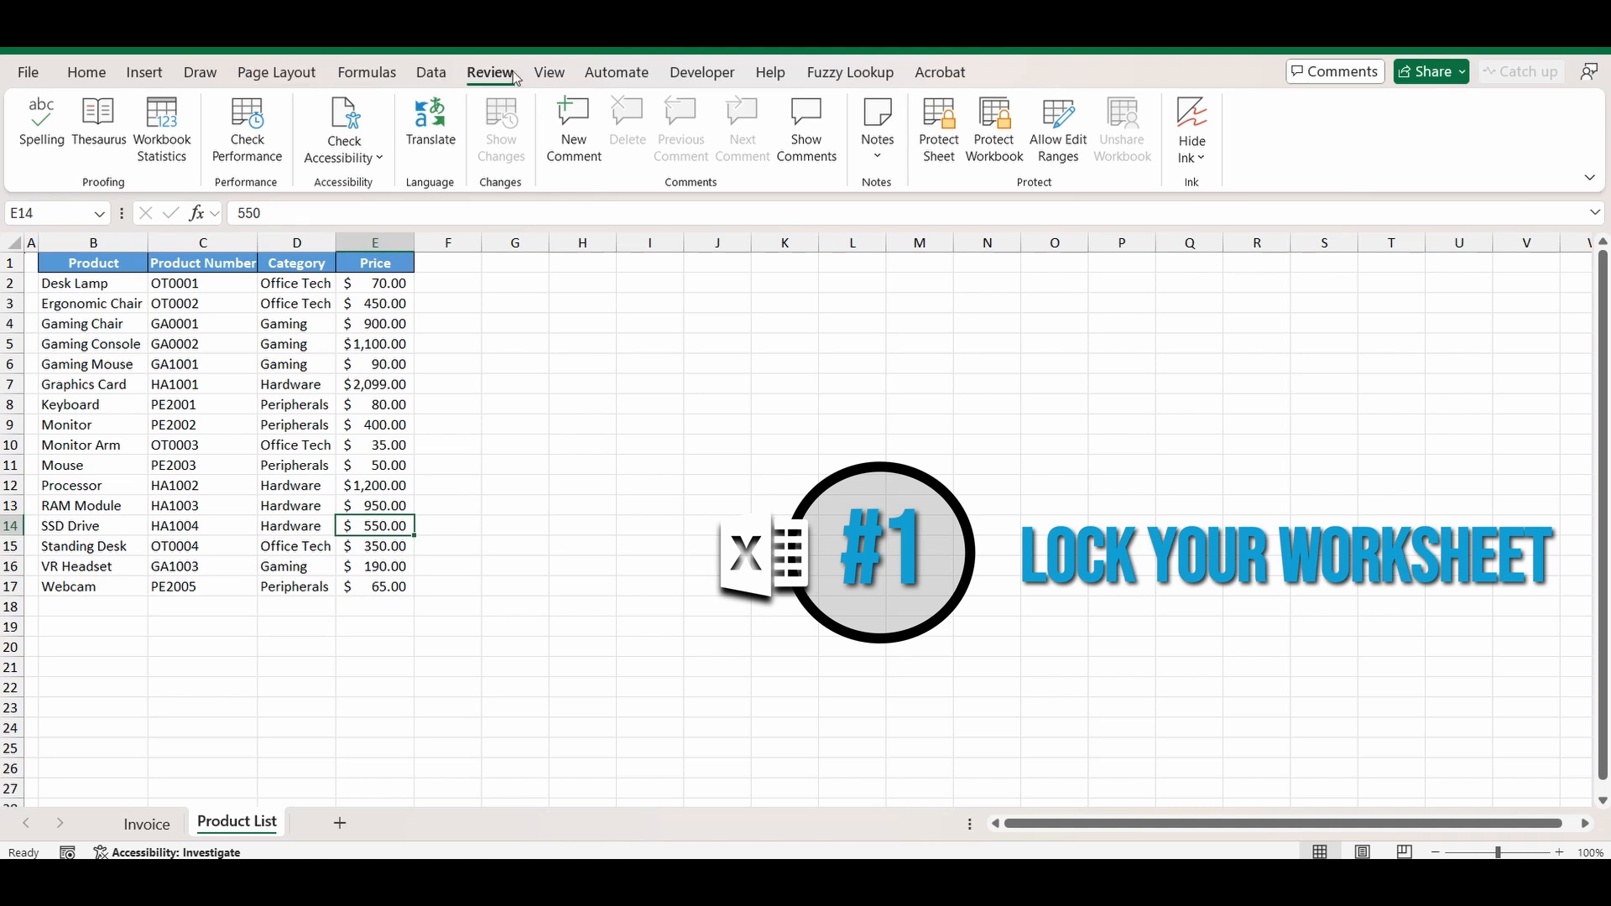
Protect the Product List sheet with a password and verify the Monitor Arm price can't be edited.
click(945, 120)
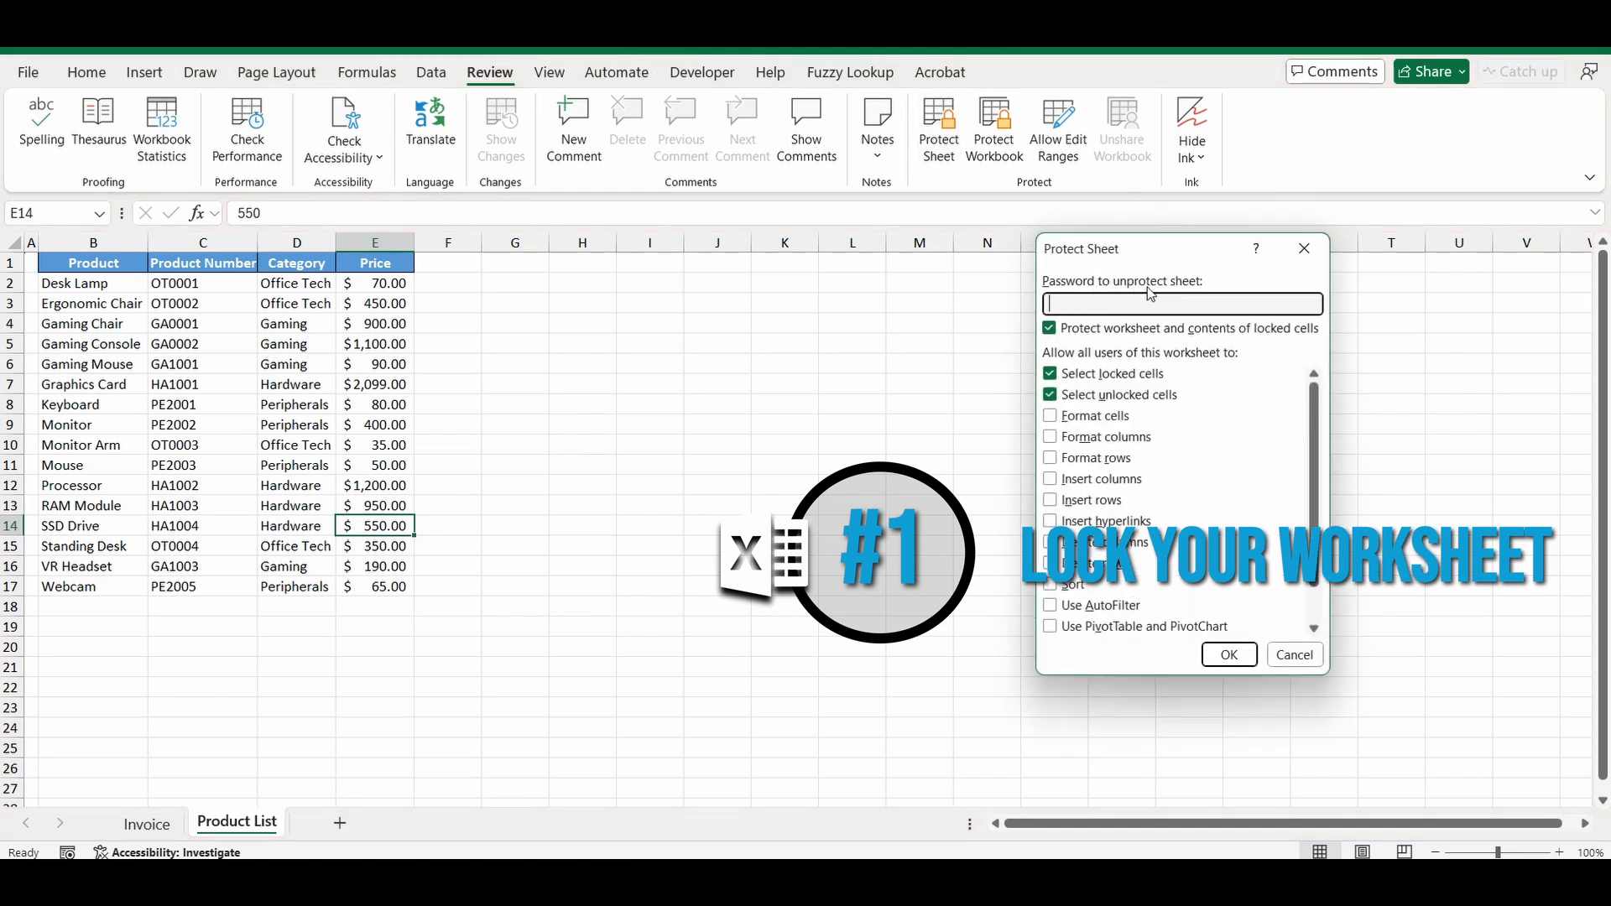
text(123)
click(1227, 653)
text(123)
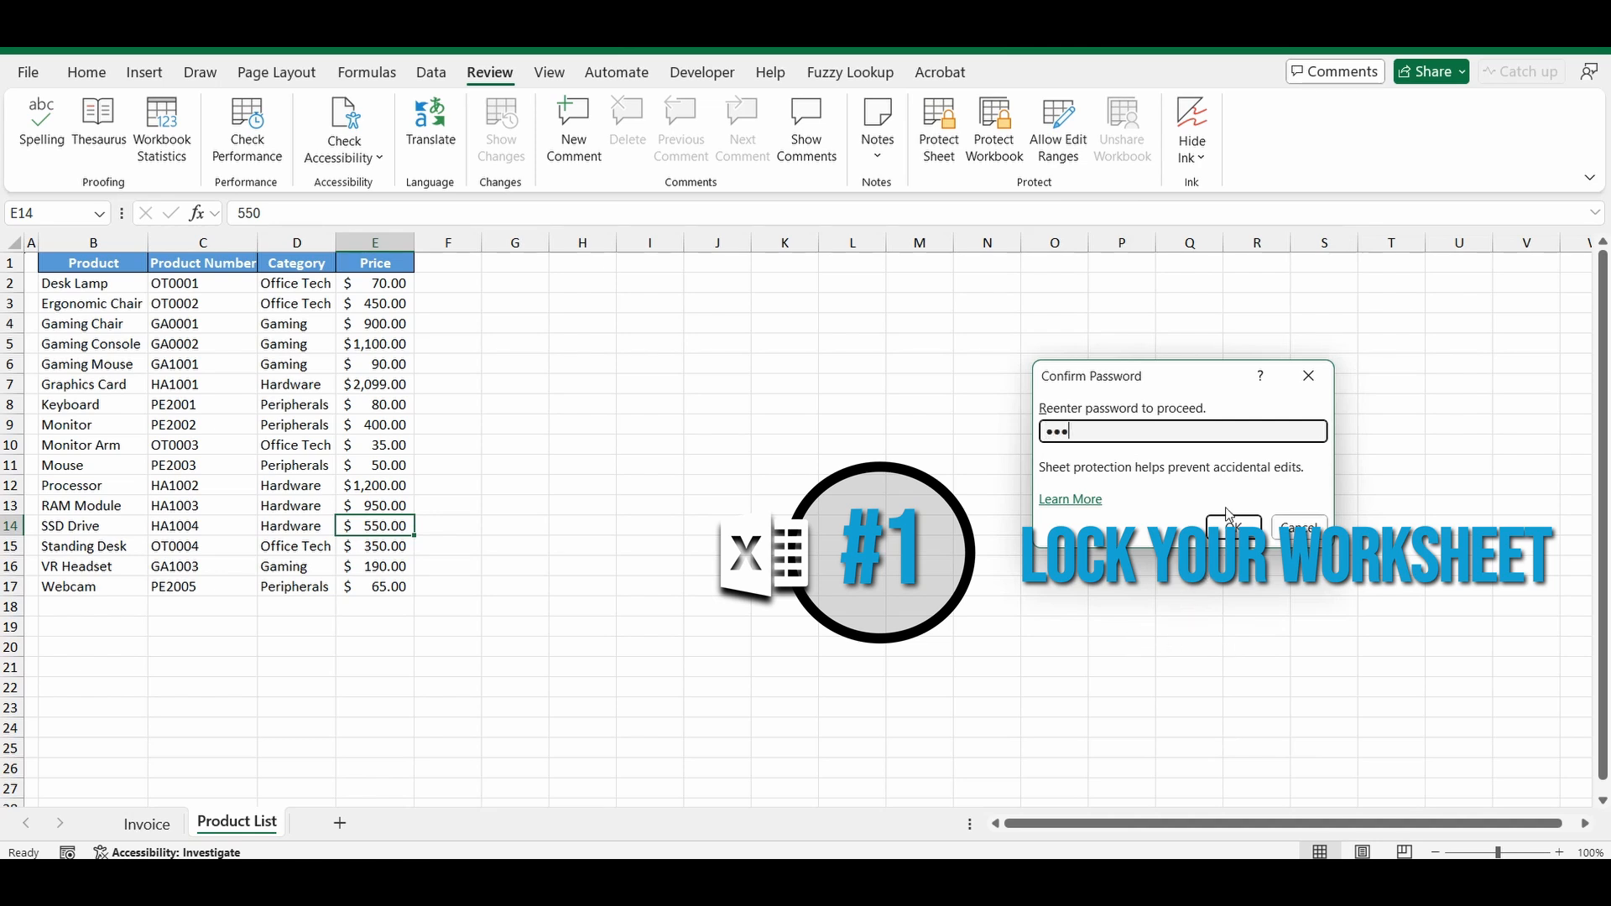
click(1232, 524)
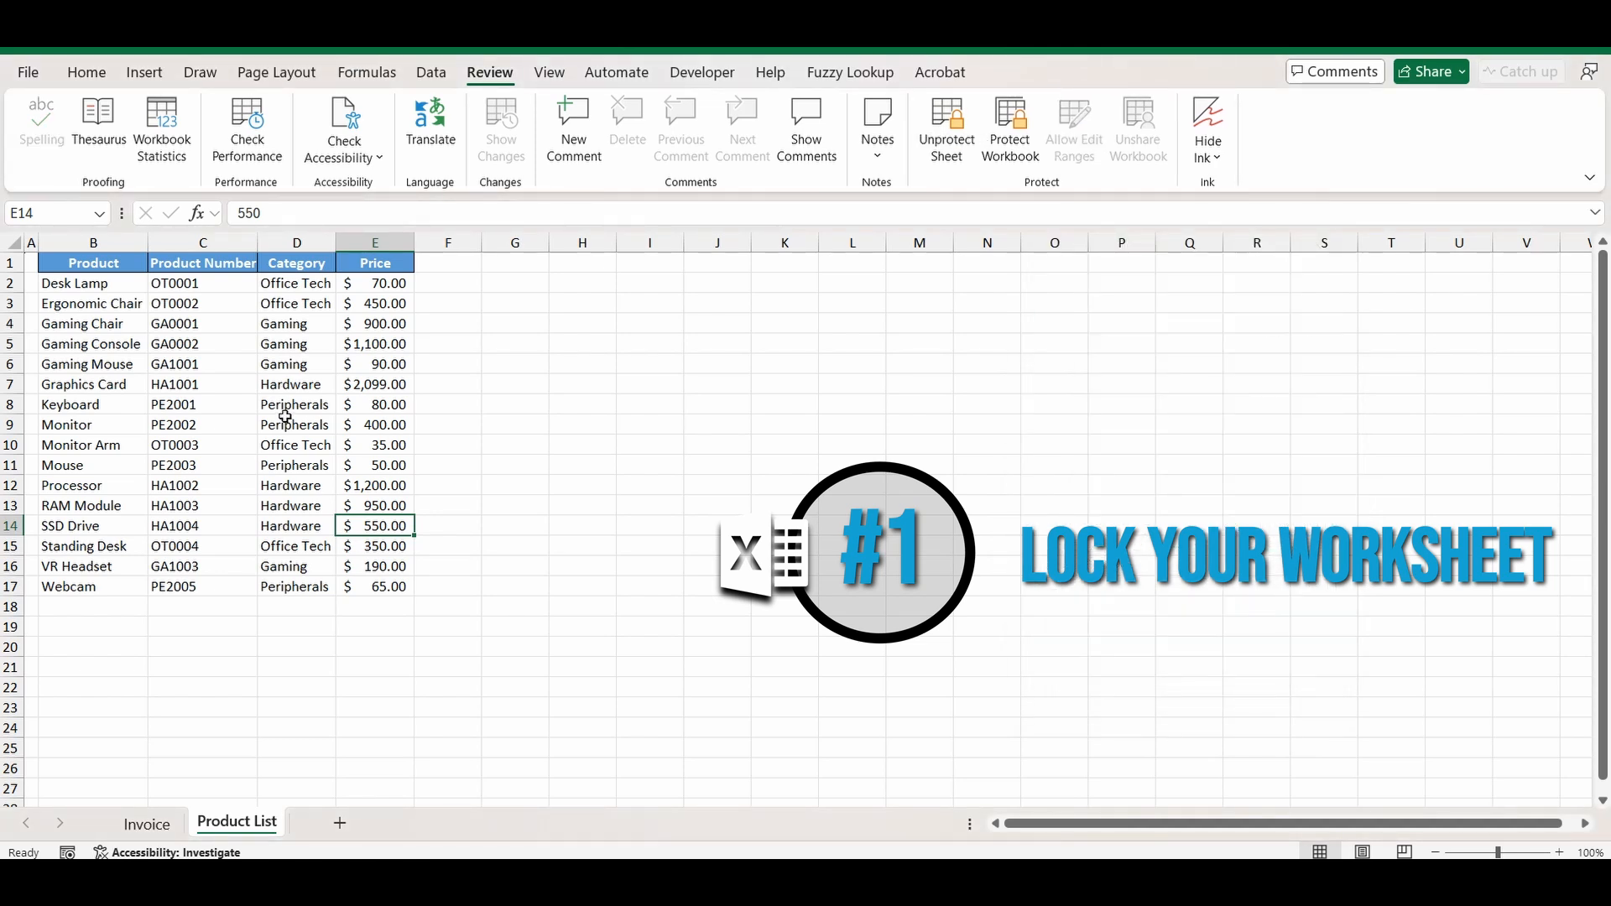
double_click(375, 443)
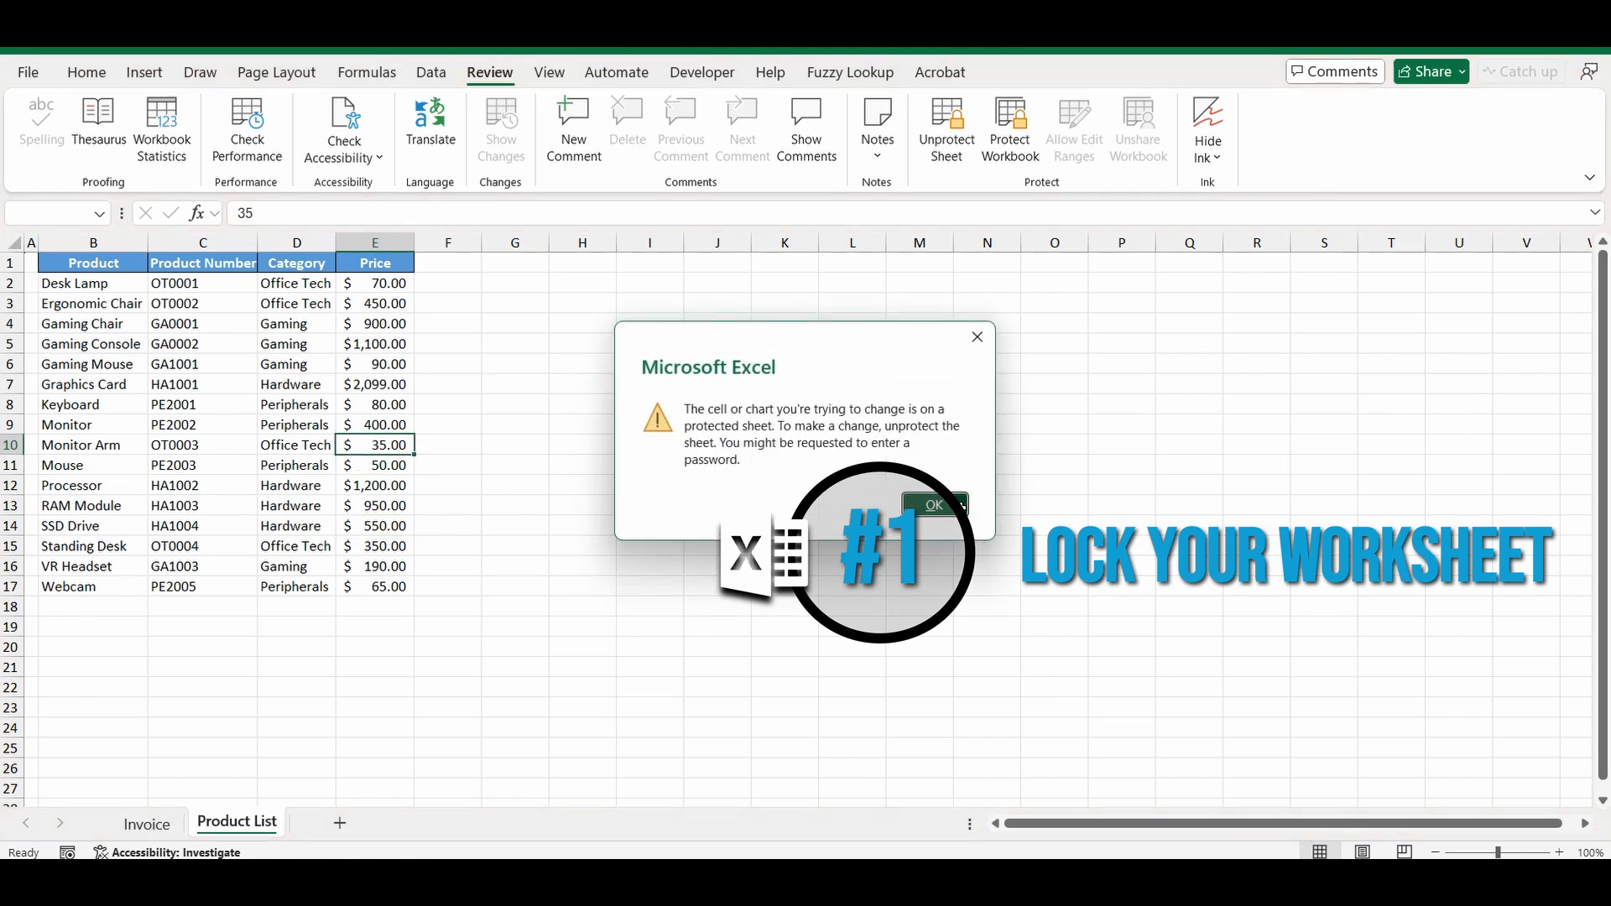
click(934, 504)
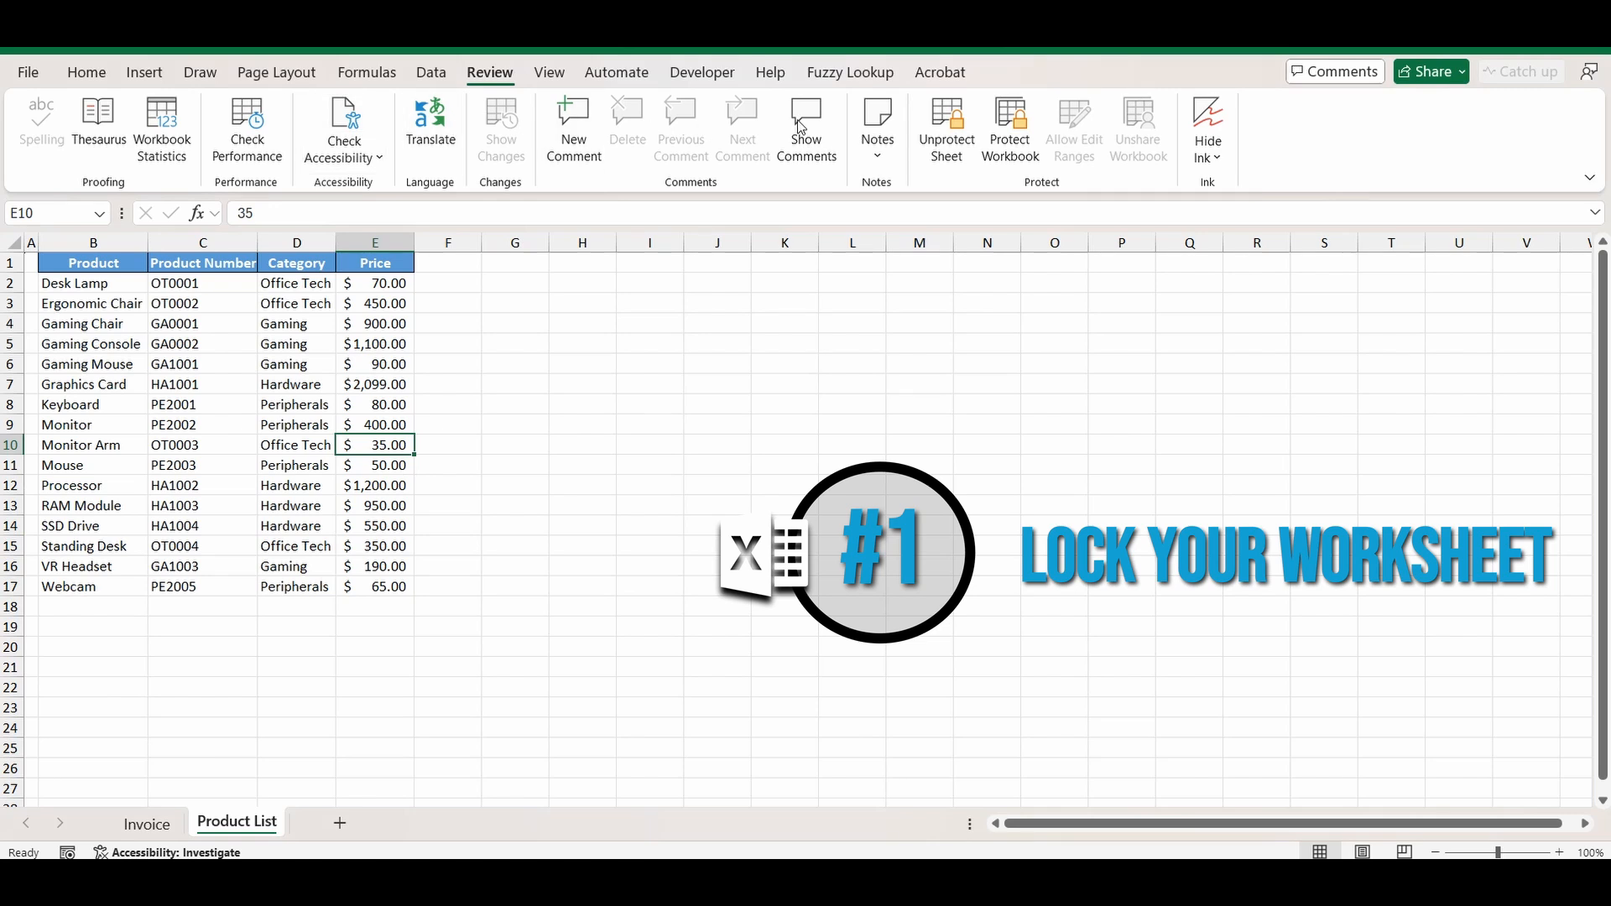
click(948, 148)
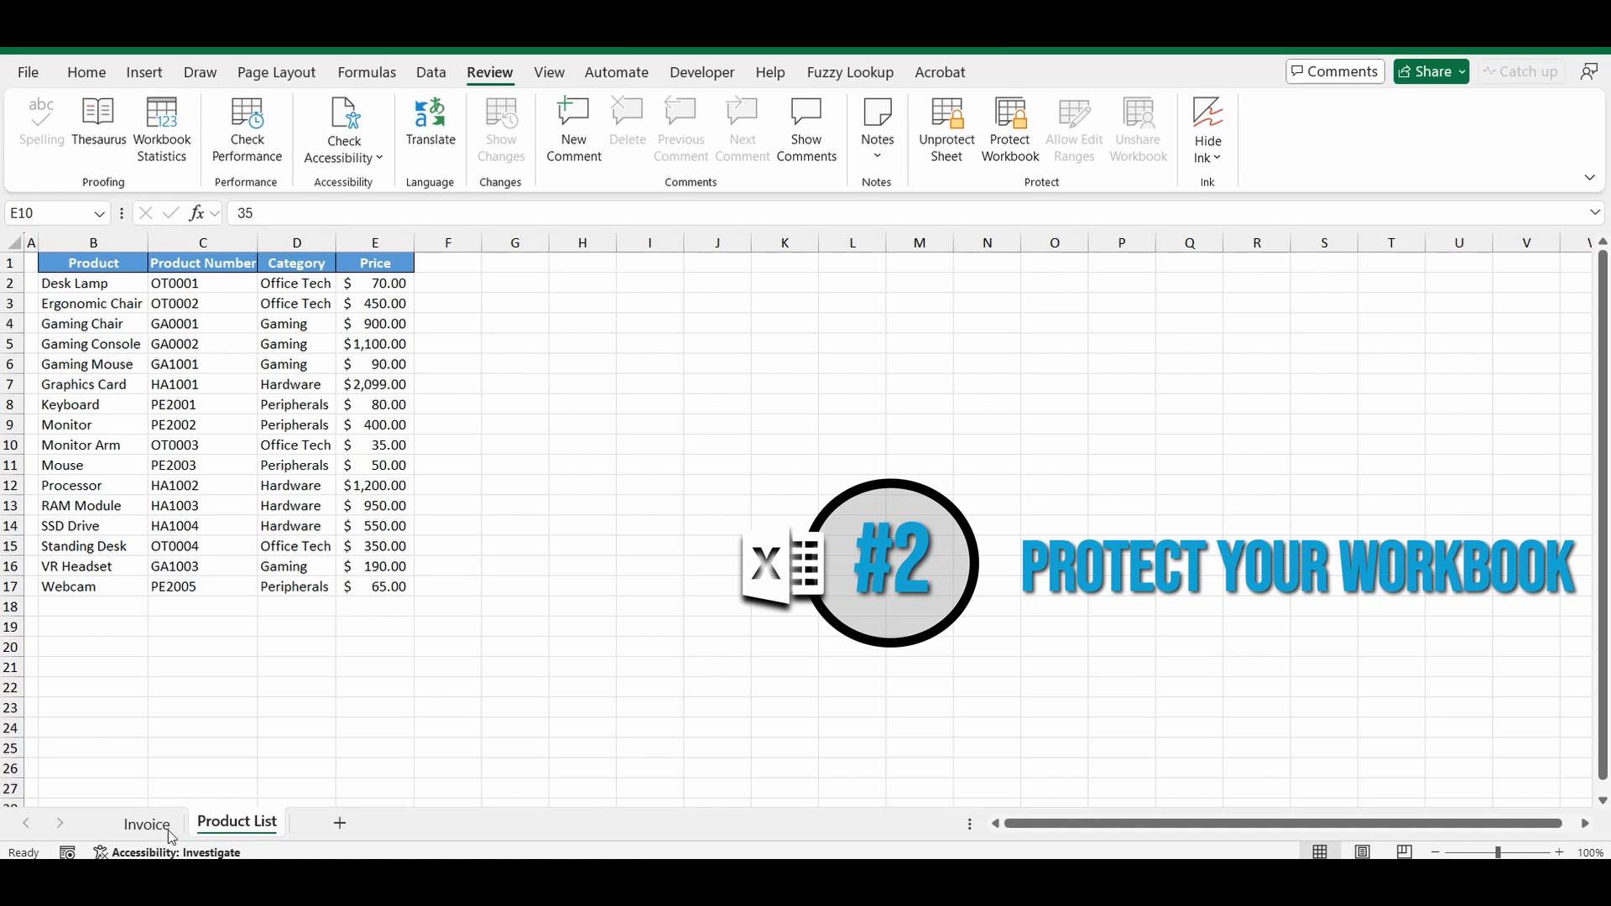
Hide the Product List sheet and check that it appears in the Unhide list.
click(239, 830)
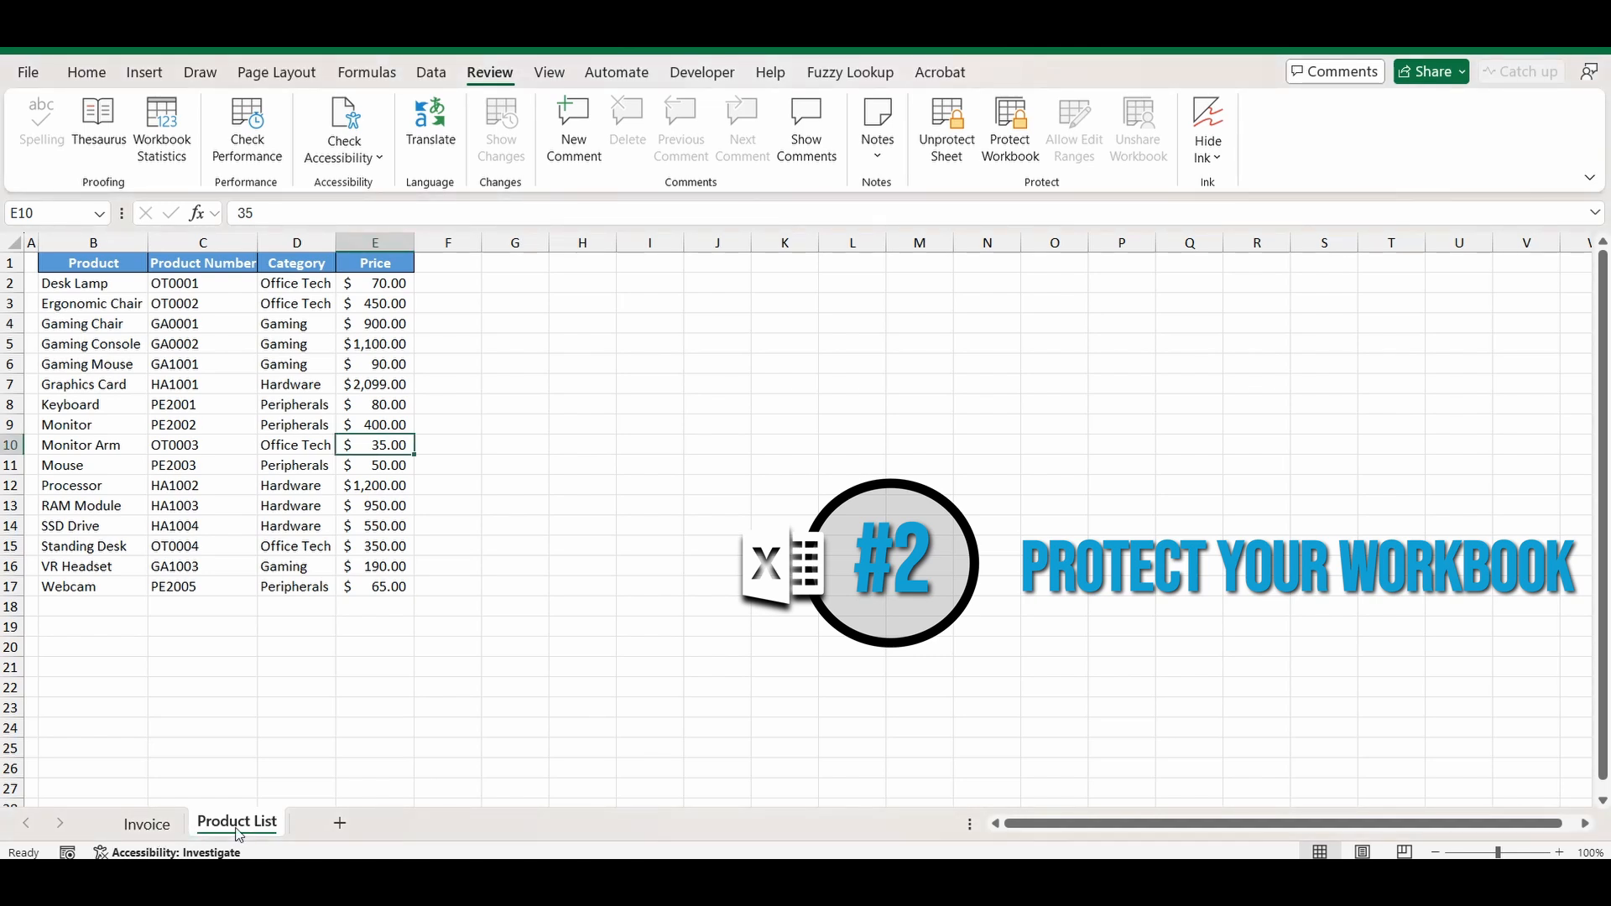
right_click(239, 833)
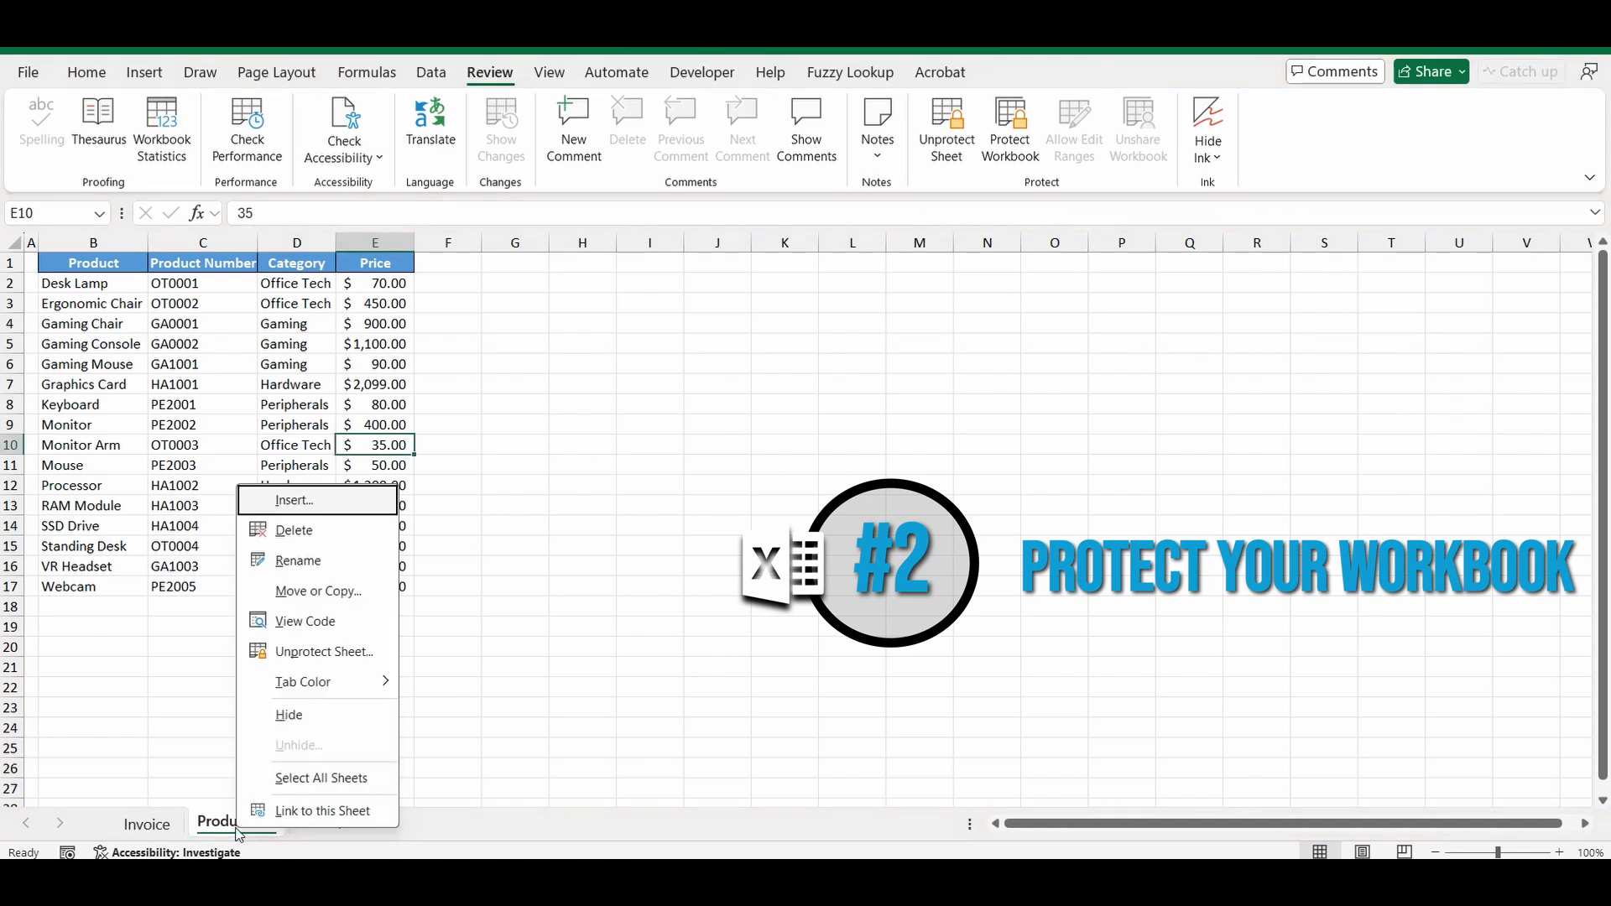
click(276, 715)
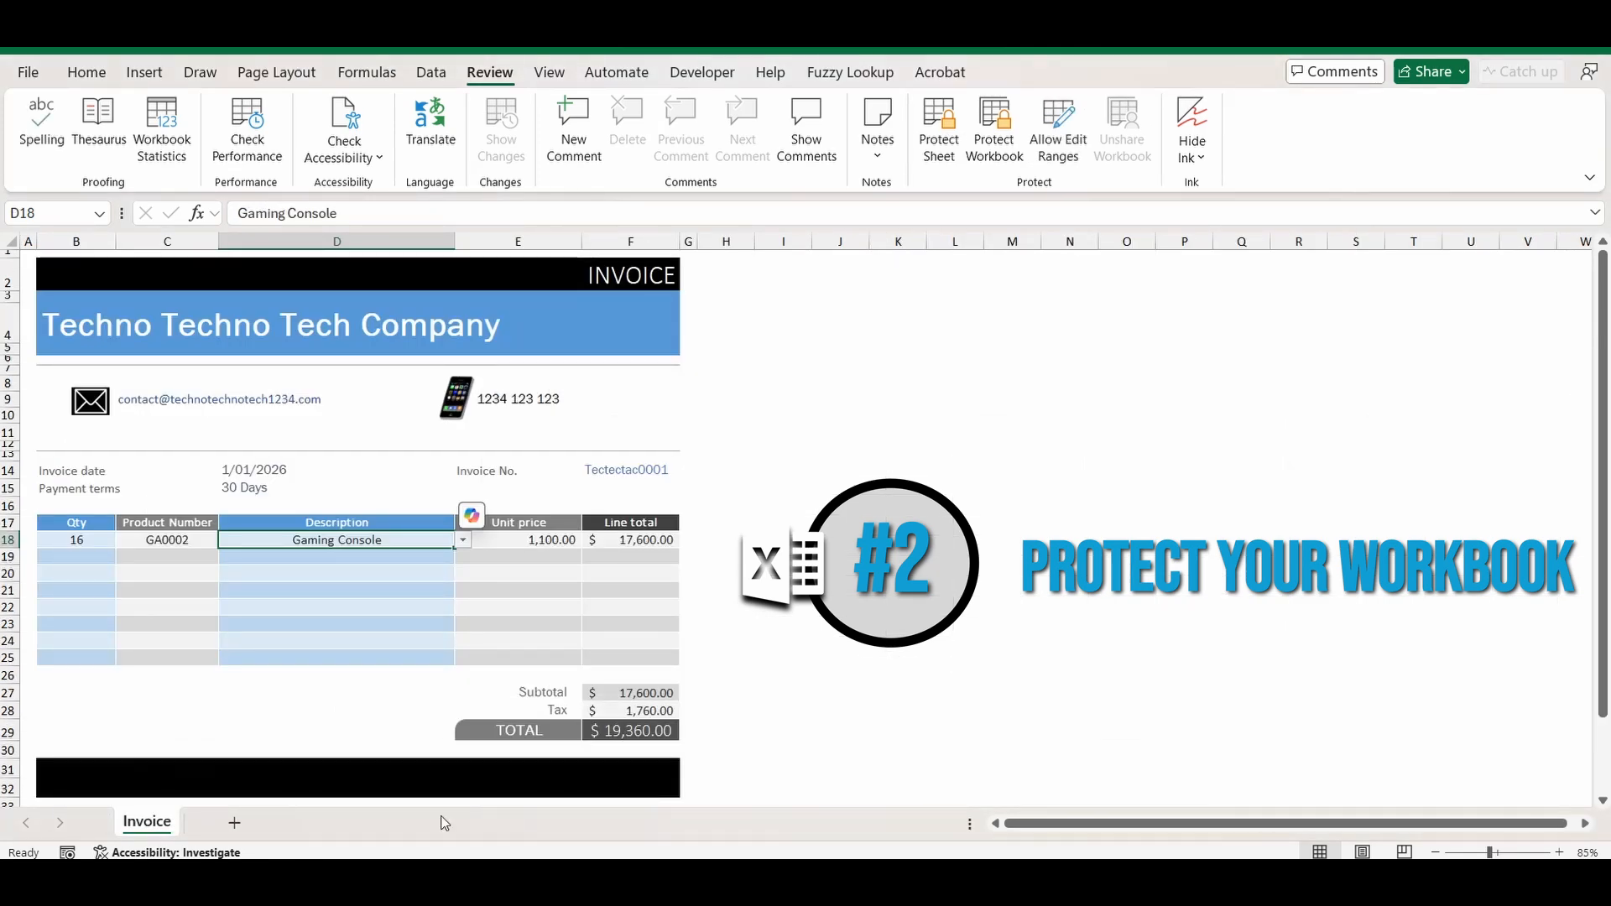
right_click(148, 825)
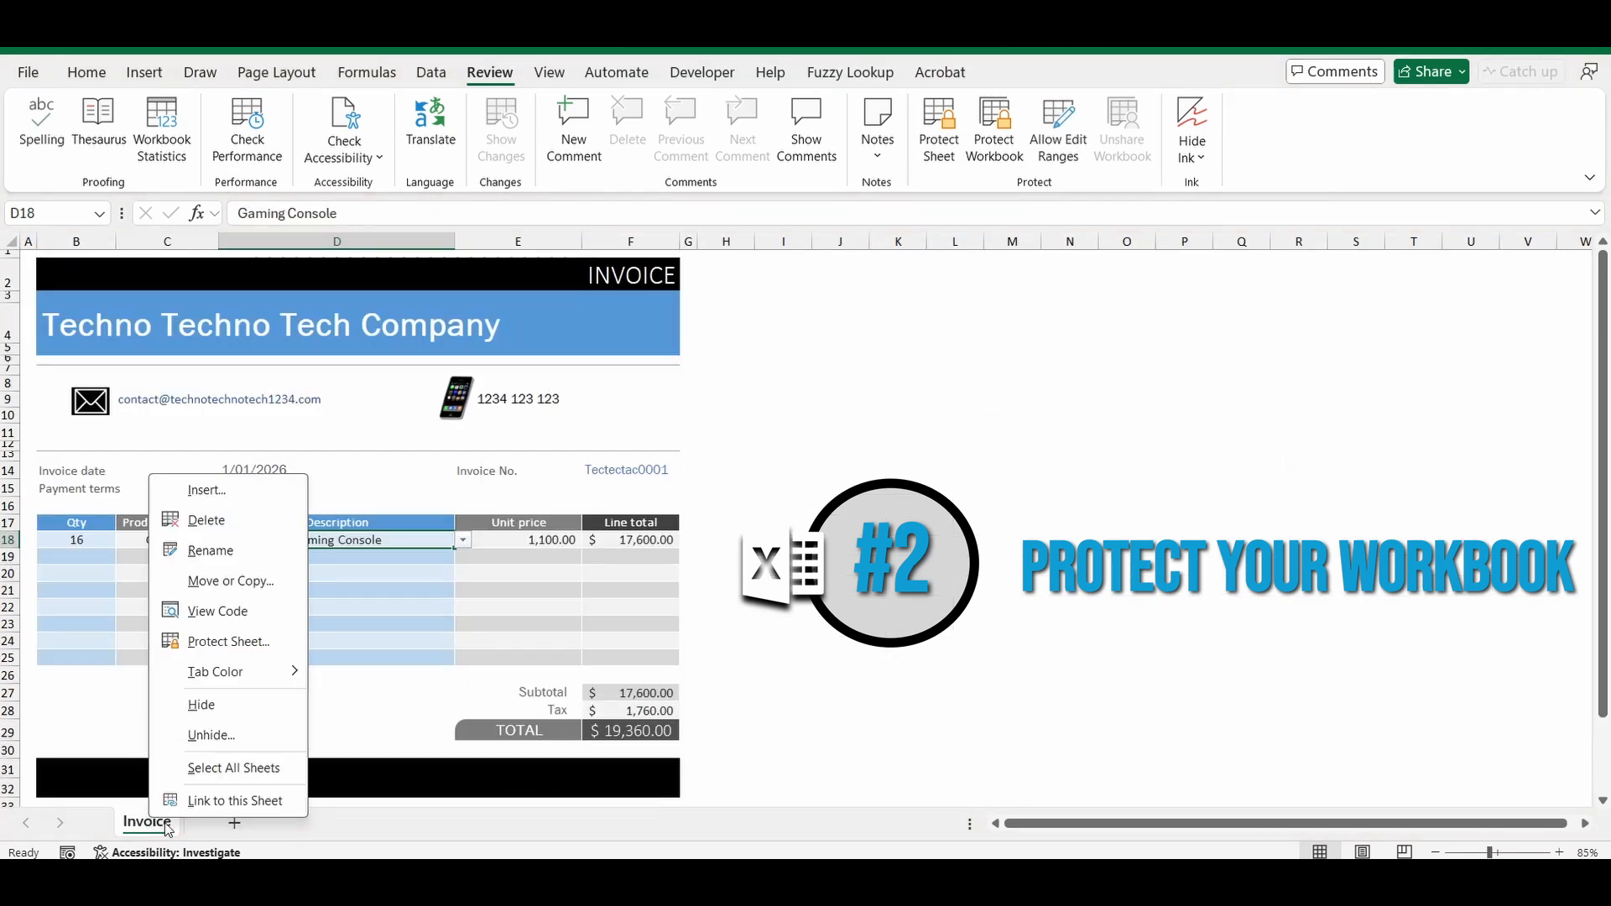
click(212, 738)
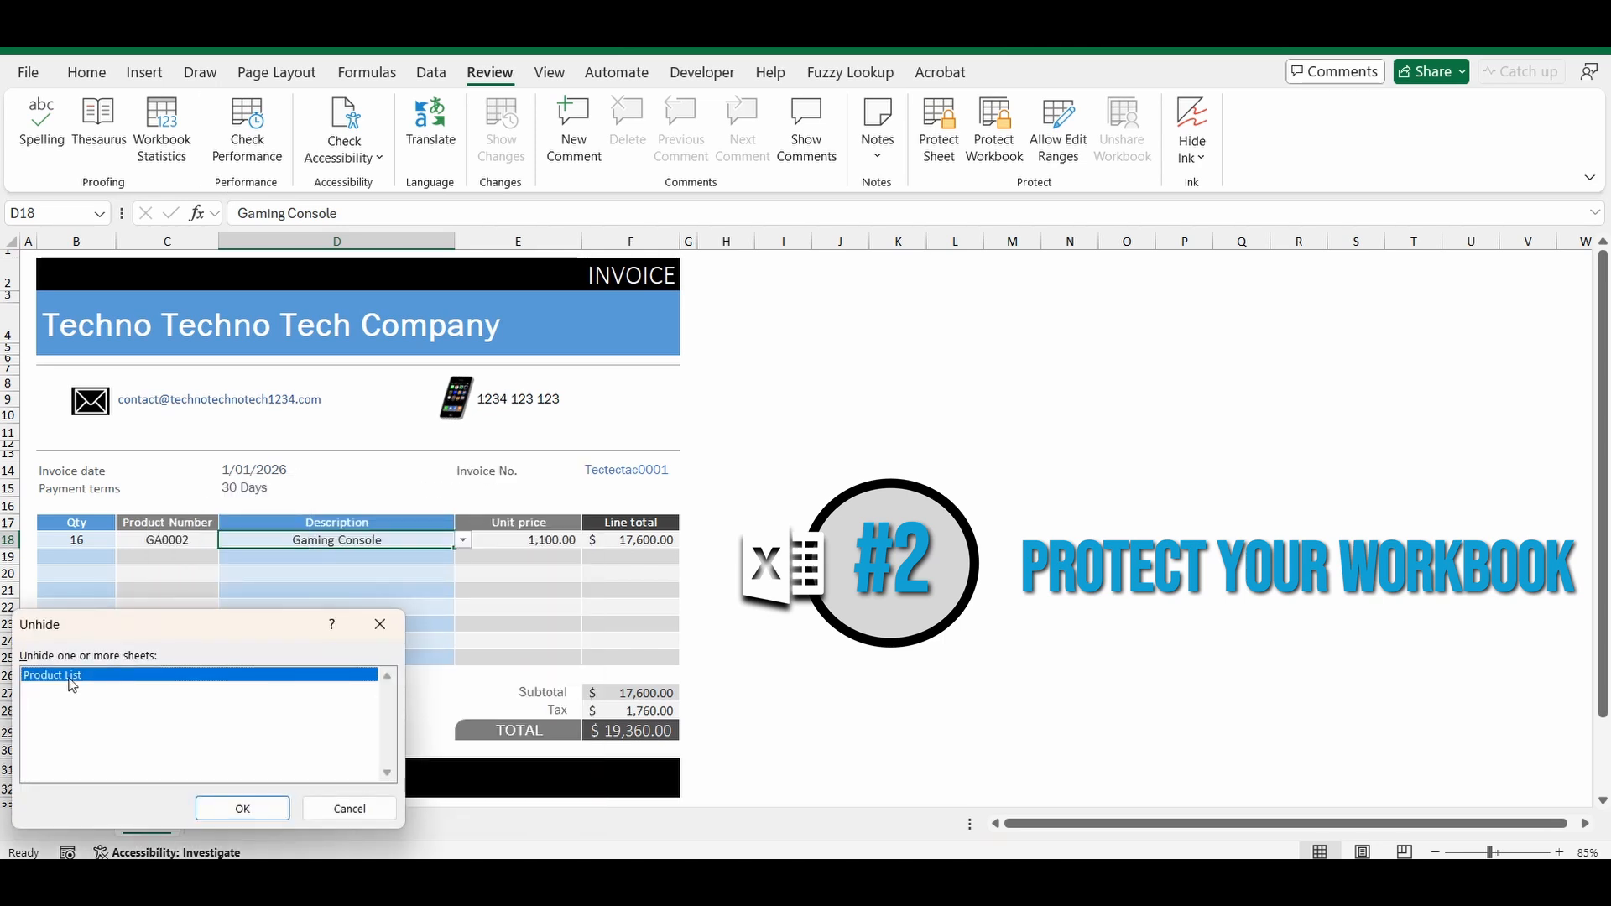
click(349, 809)
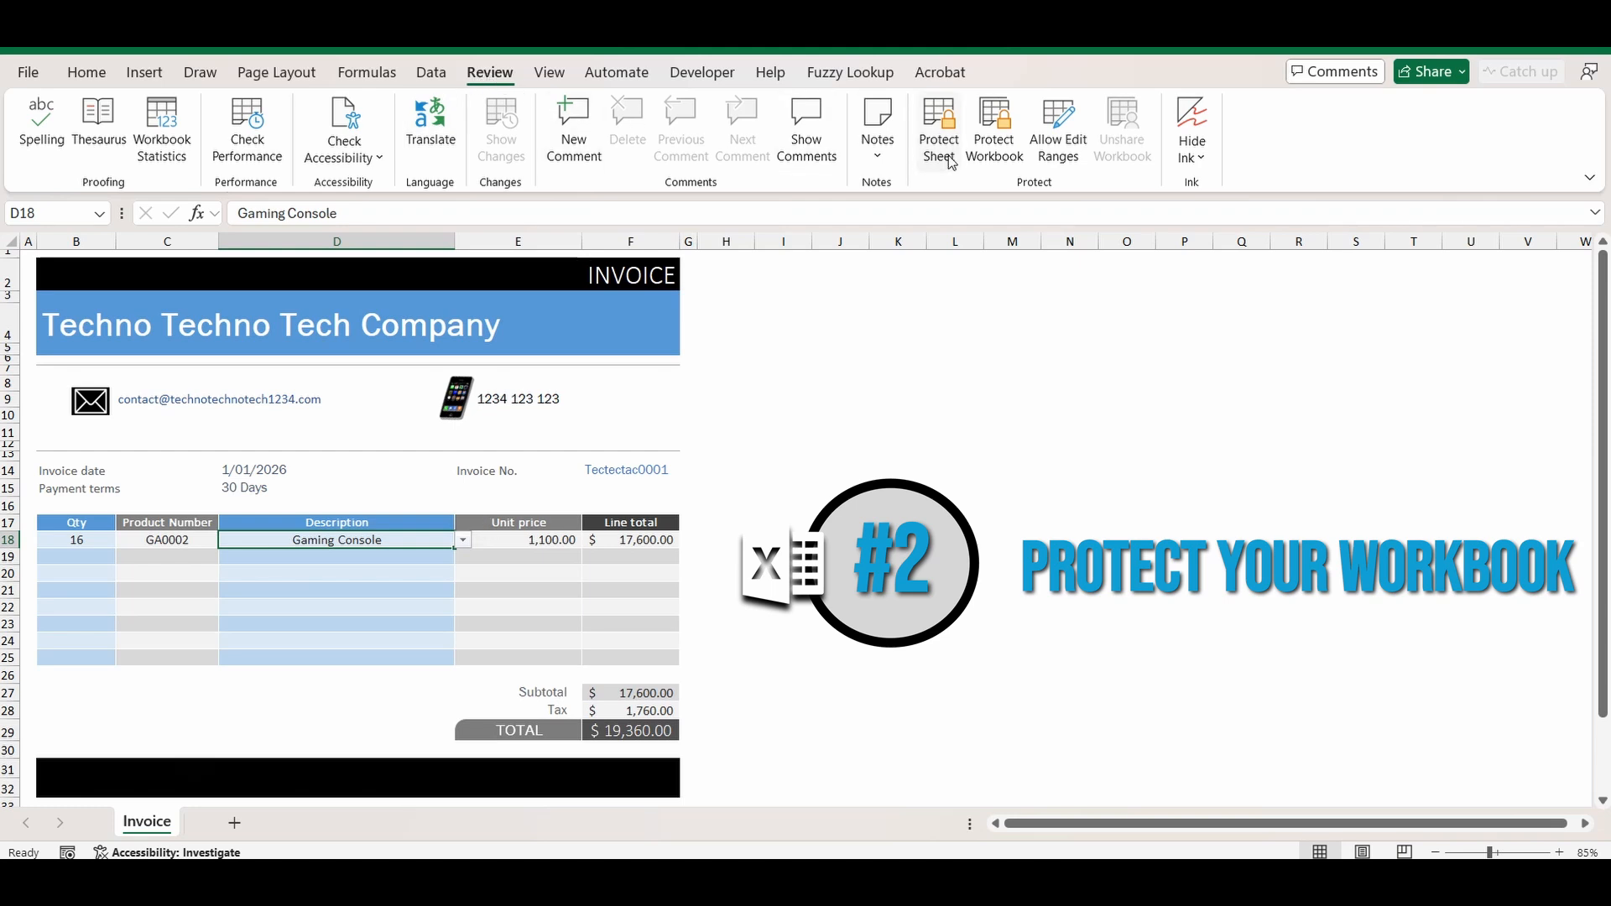
Protect the workbook structure with a confirmed password and check the now-blocked sheet-tab options.
click(994, 138)
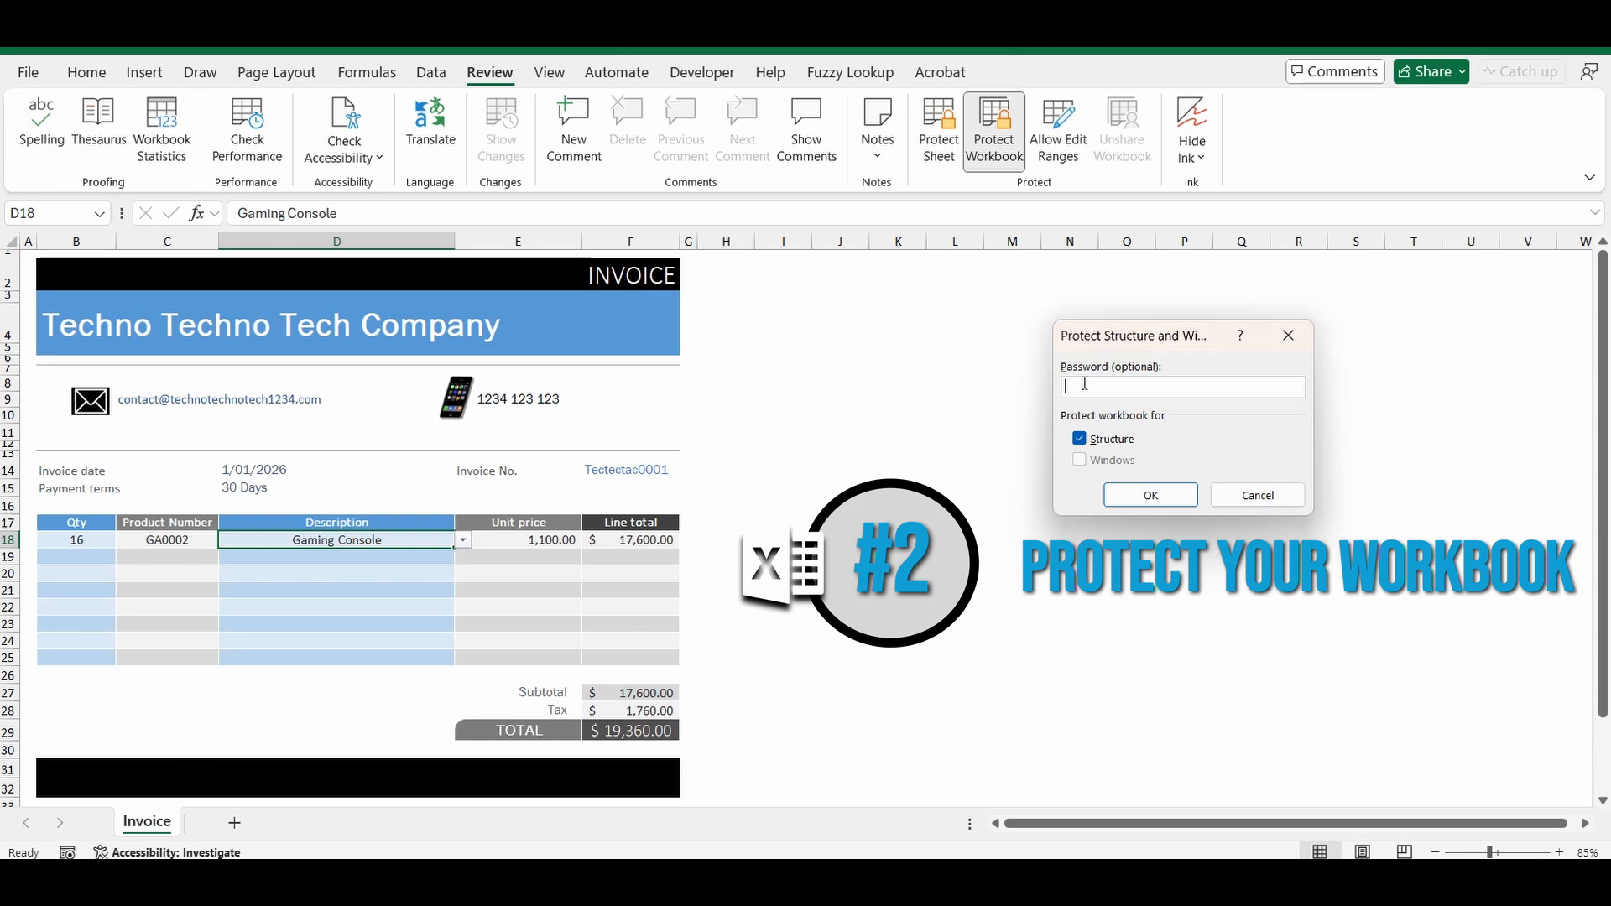
text(123)
click(1149, 495)
text(123)
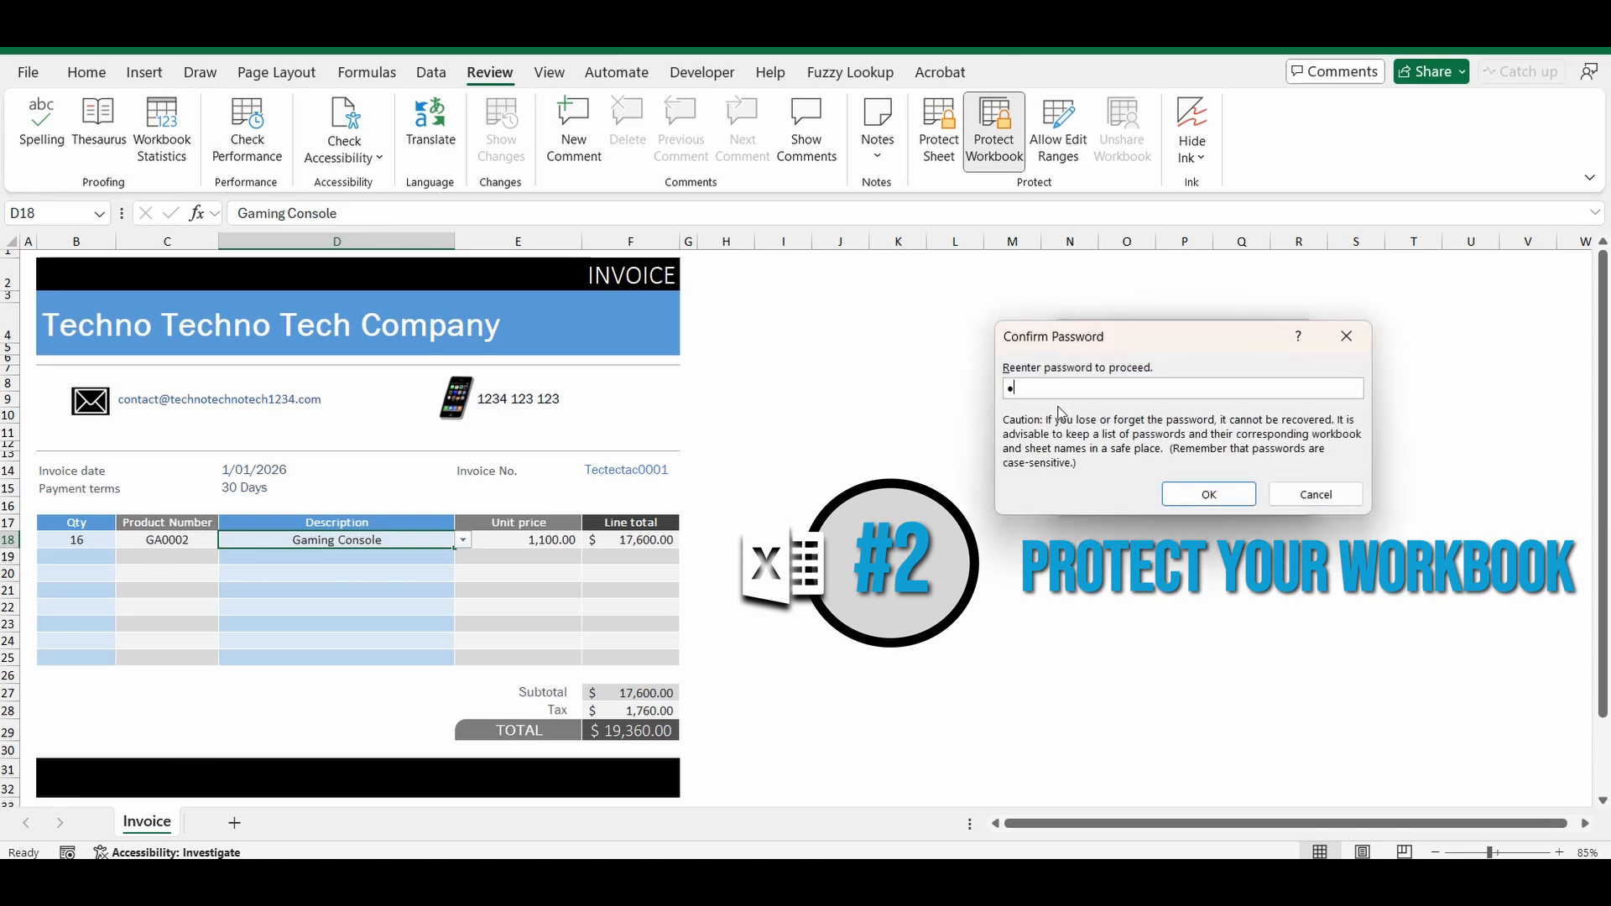
click(1215, 504)
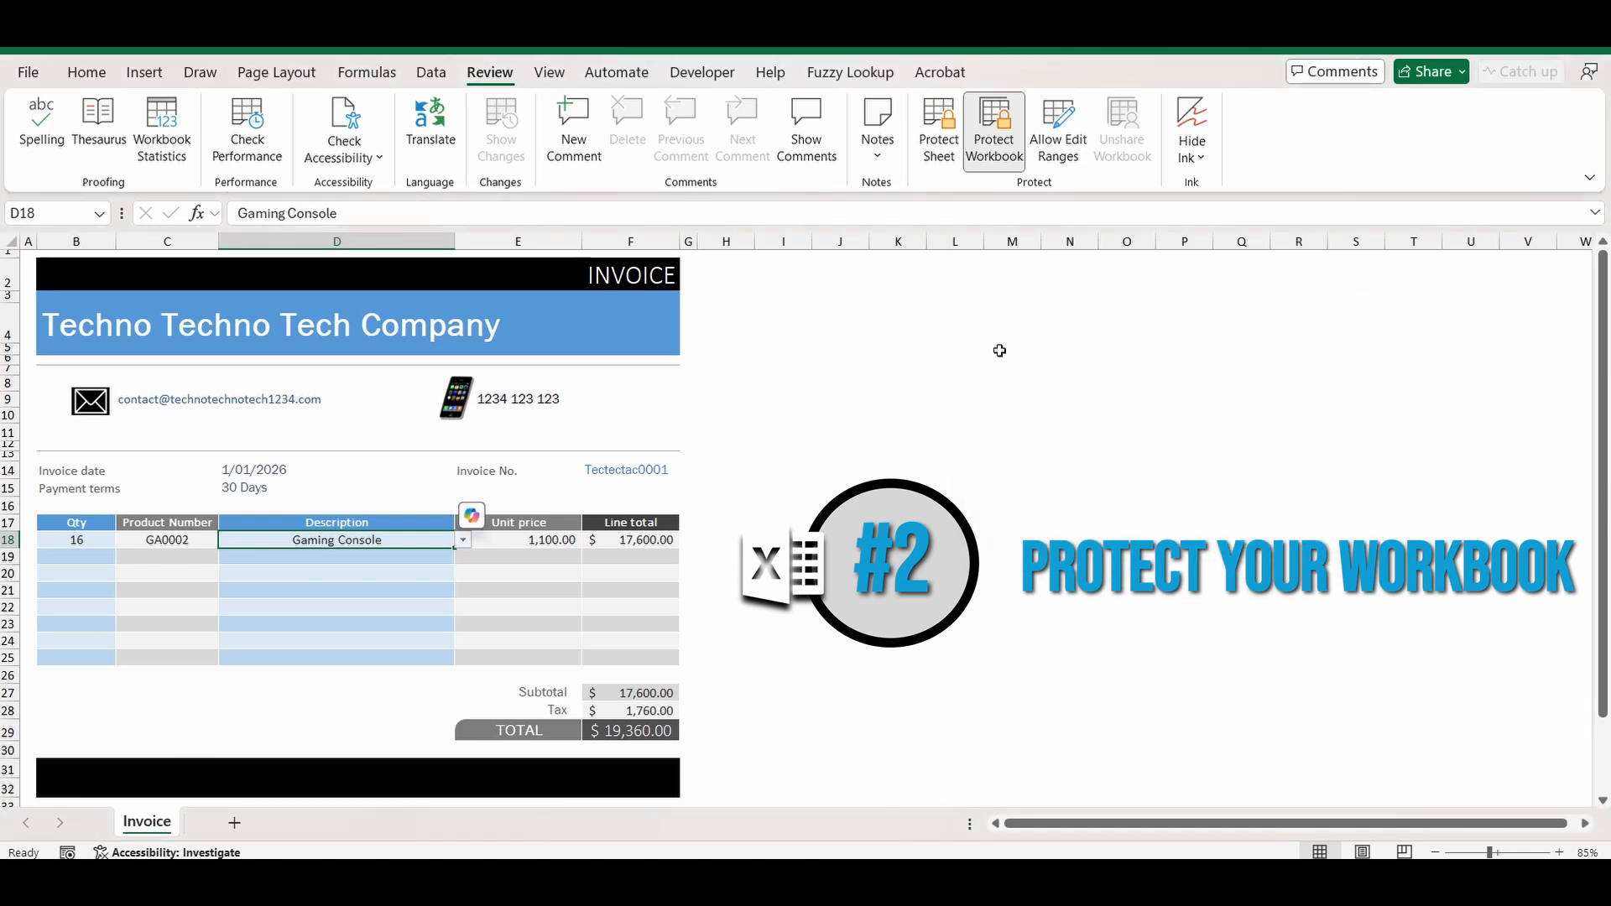
right_click(143, 829)
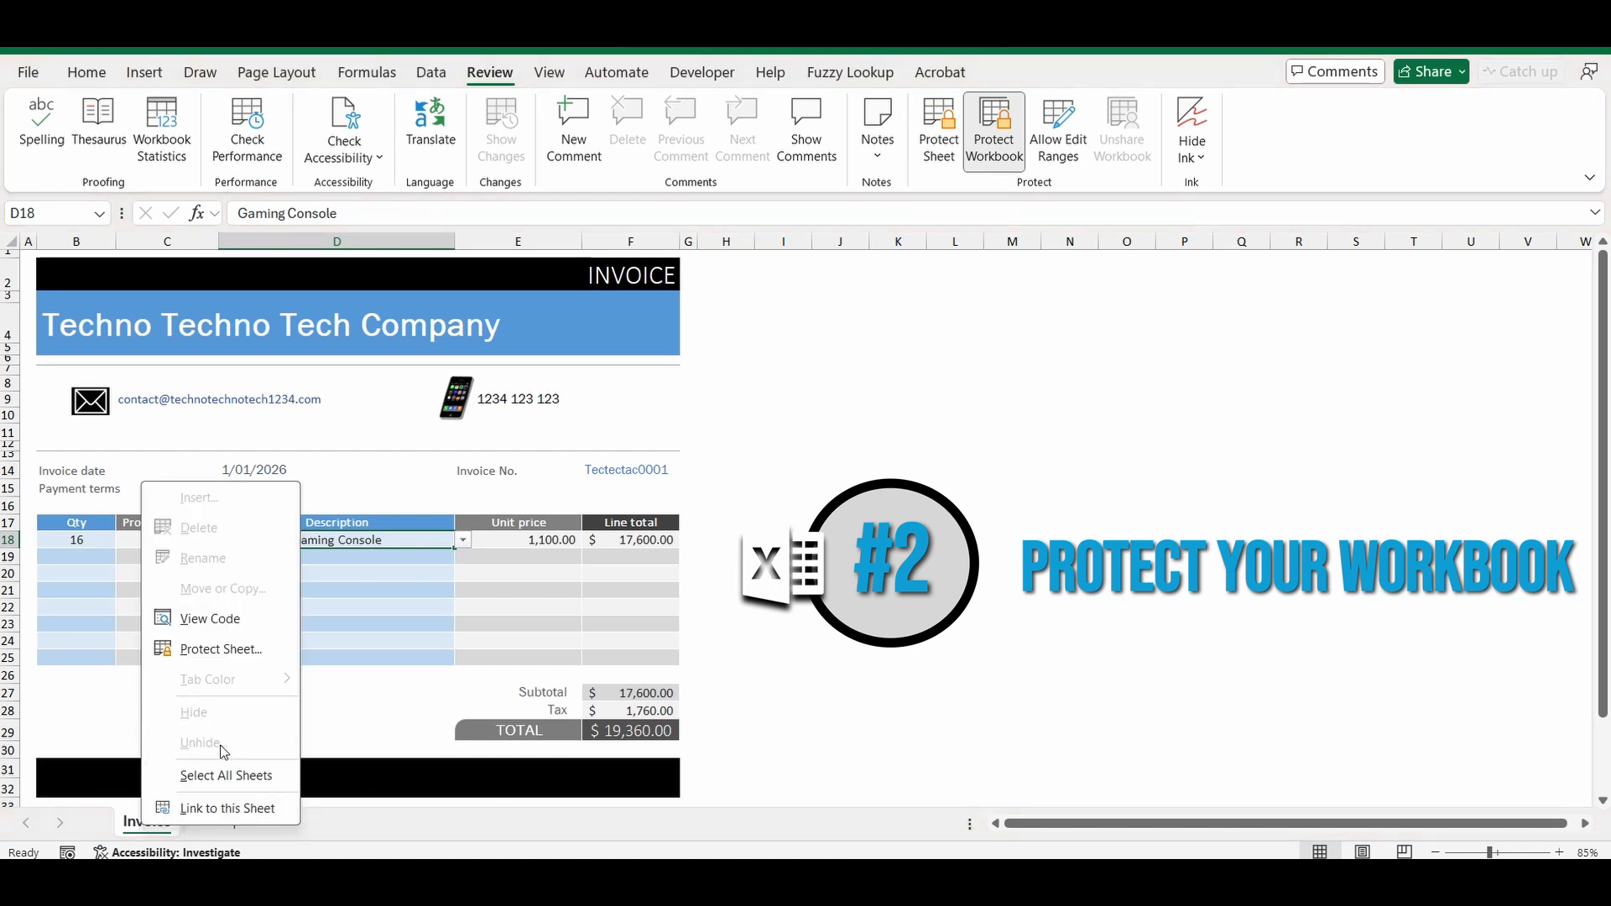
click(935, 440)
click(897, 557)
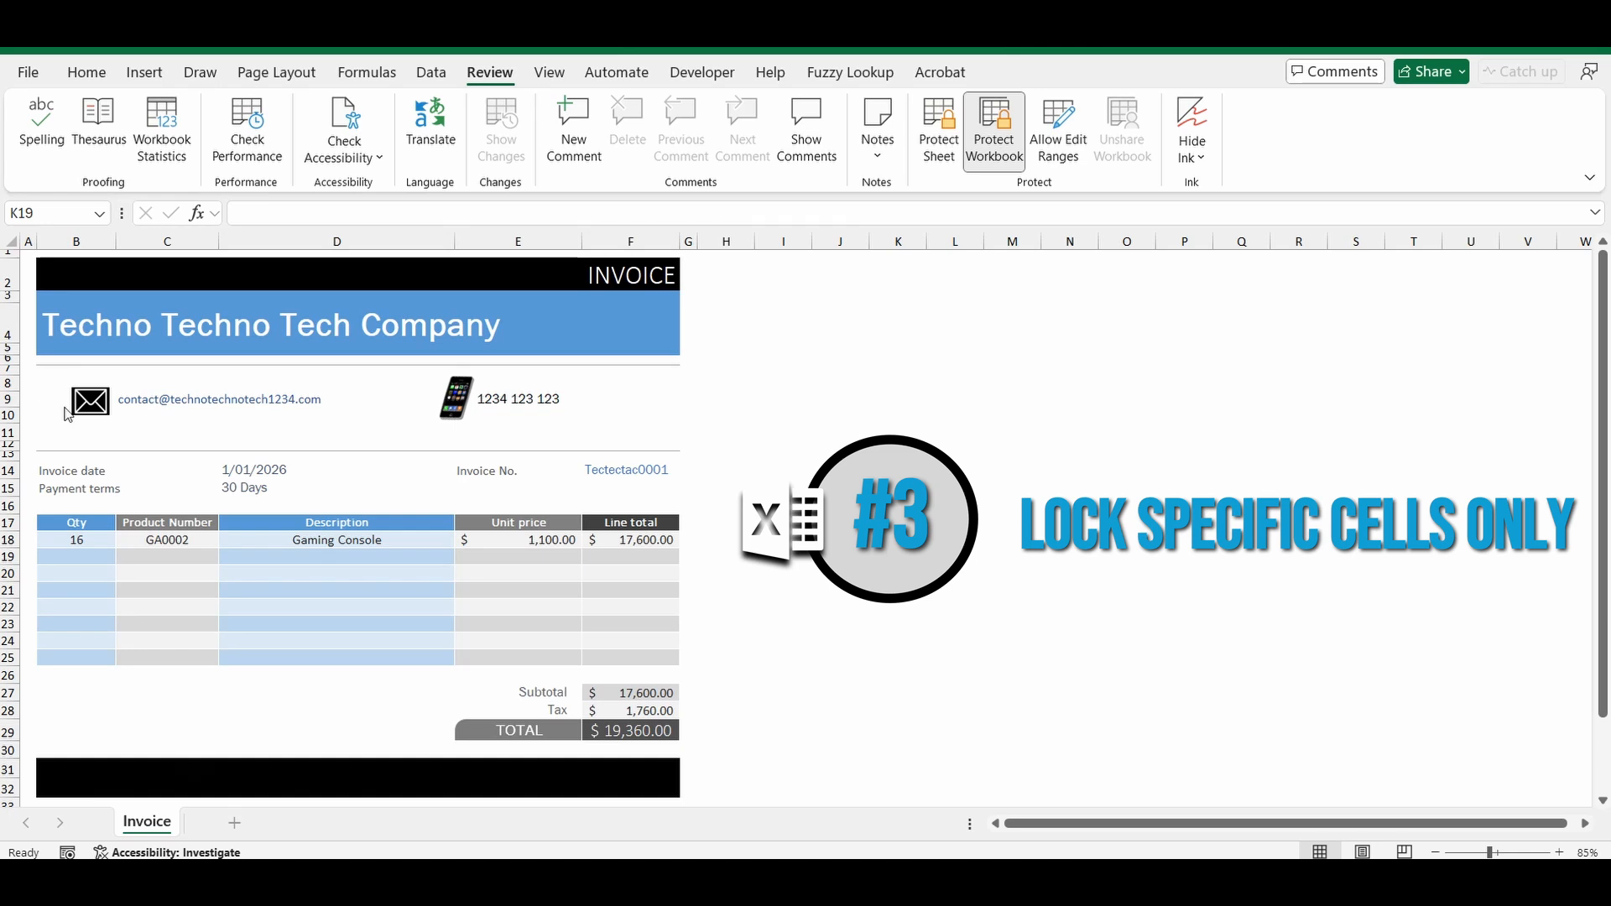
Enter quantity 10 in B19, pick Gaming Chair in D19, and inspect F19's line-total formula.
click(87, 558)
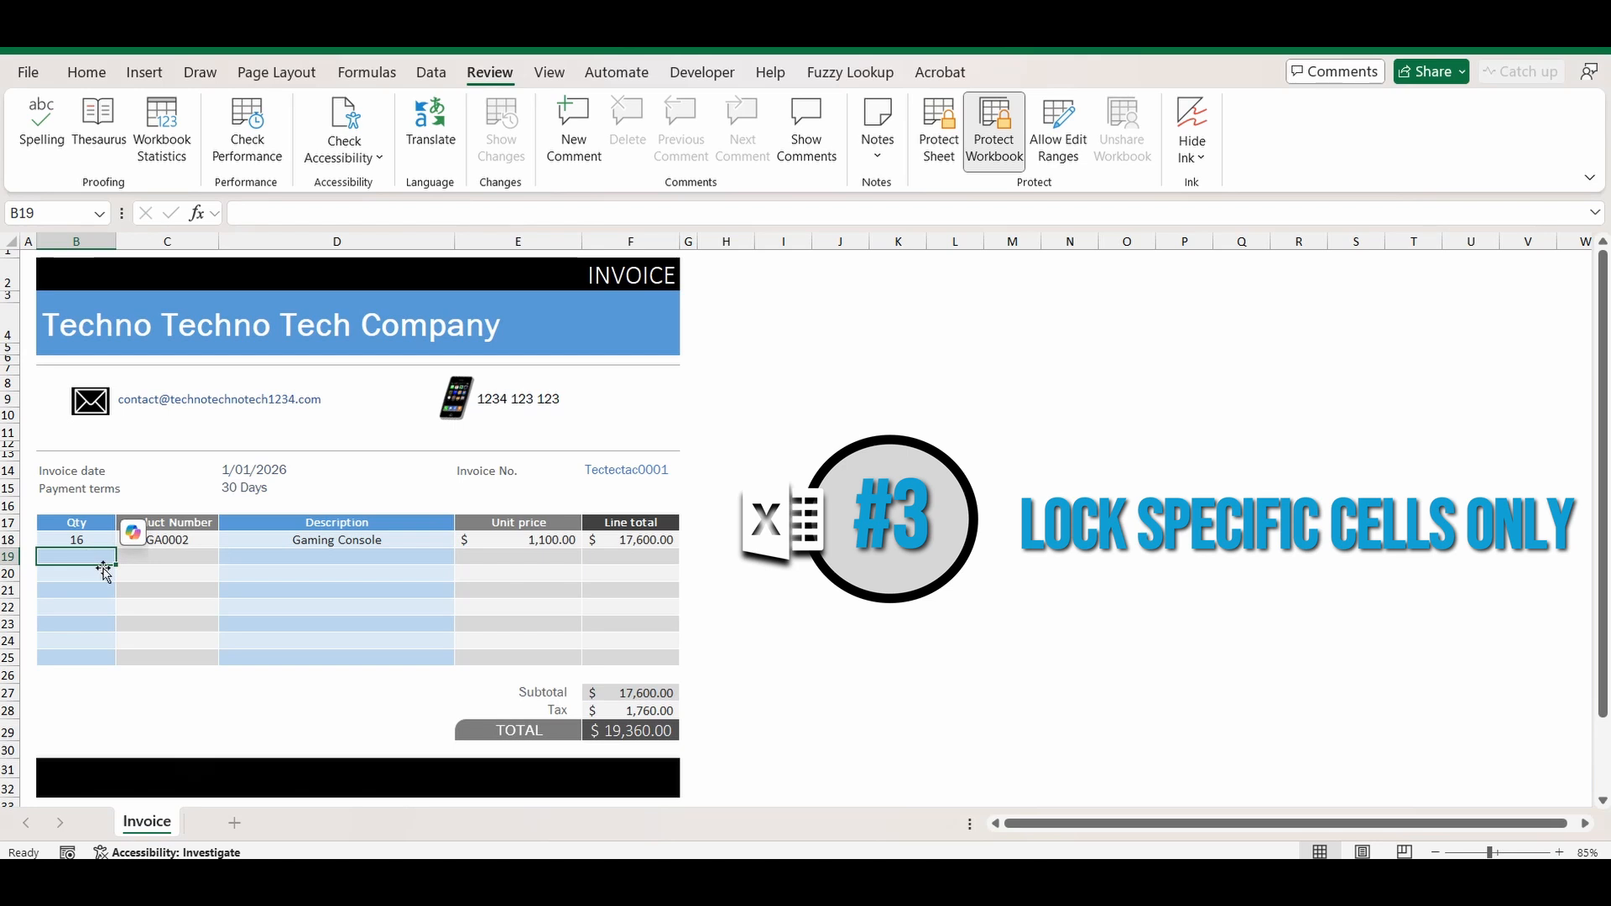
text(10)
key(Return)
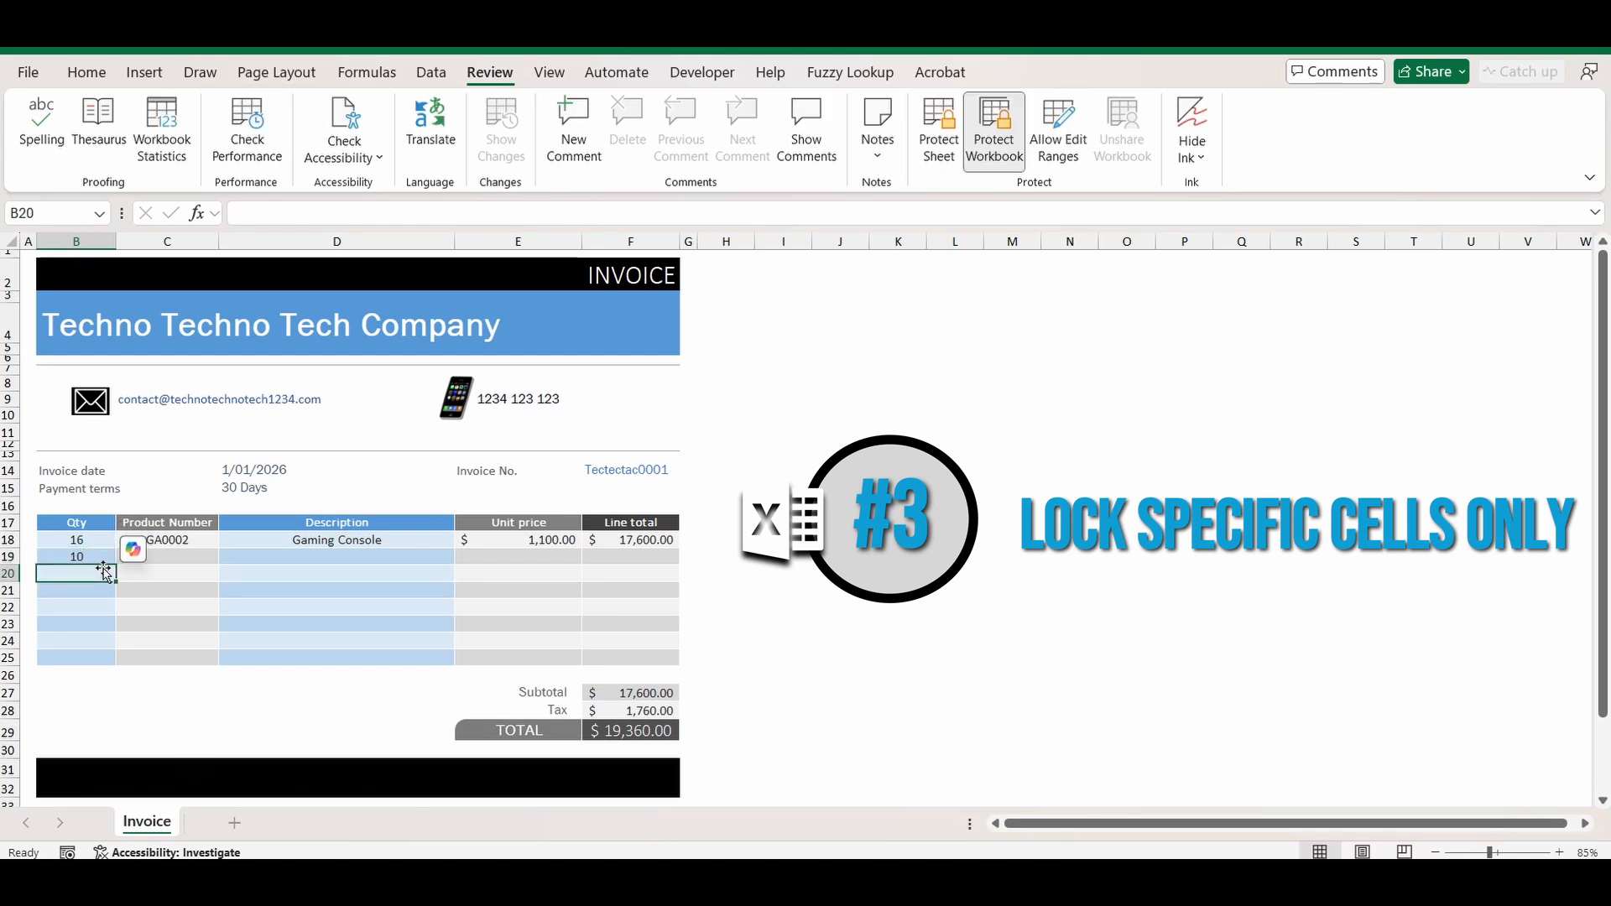
click(445, 557)
click(464, 557)
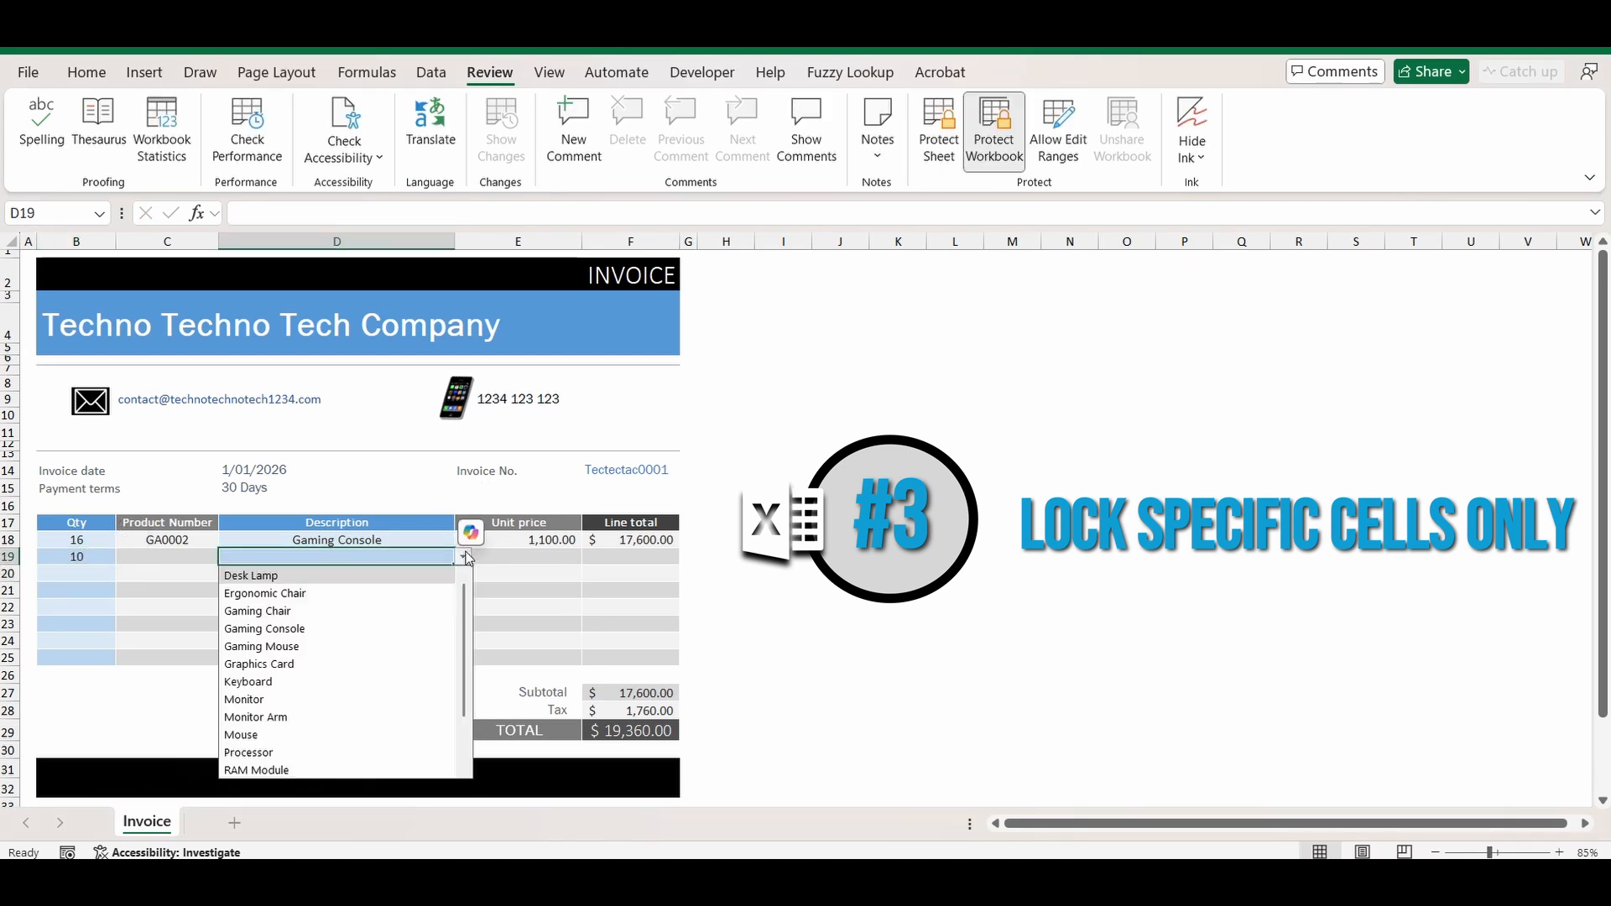
click(268, 609)
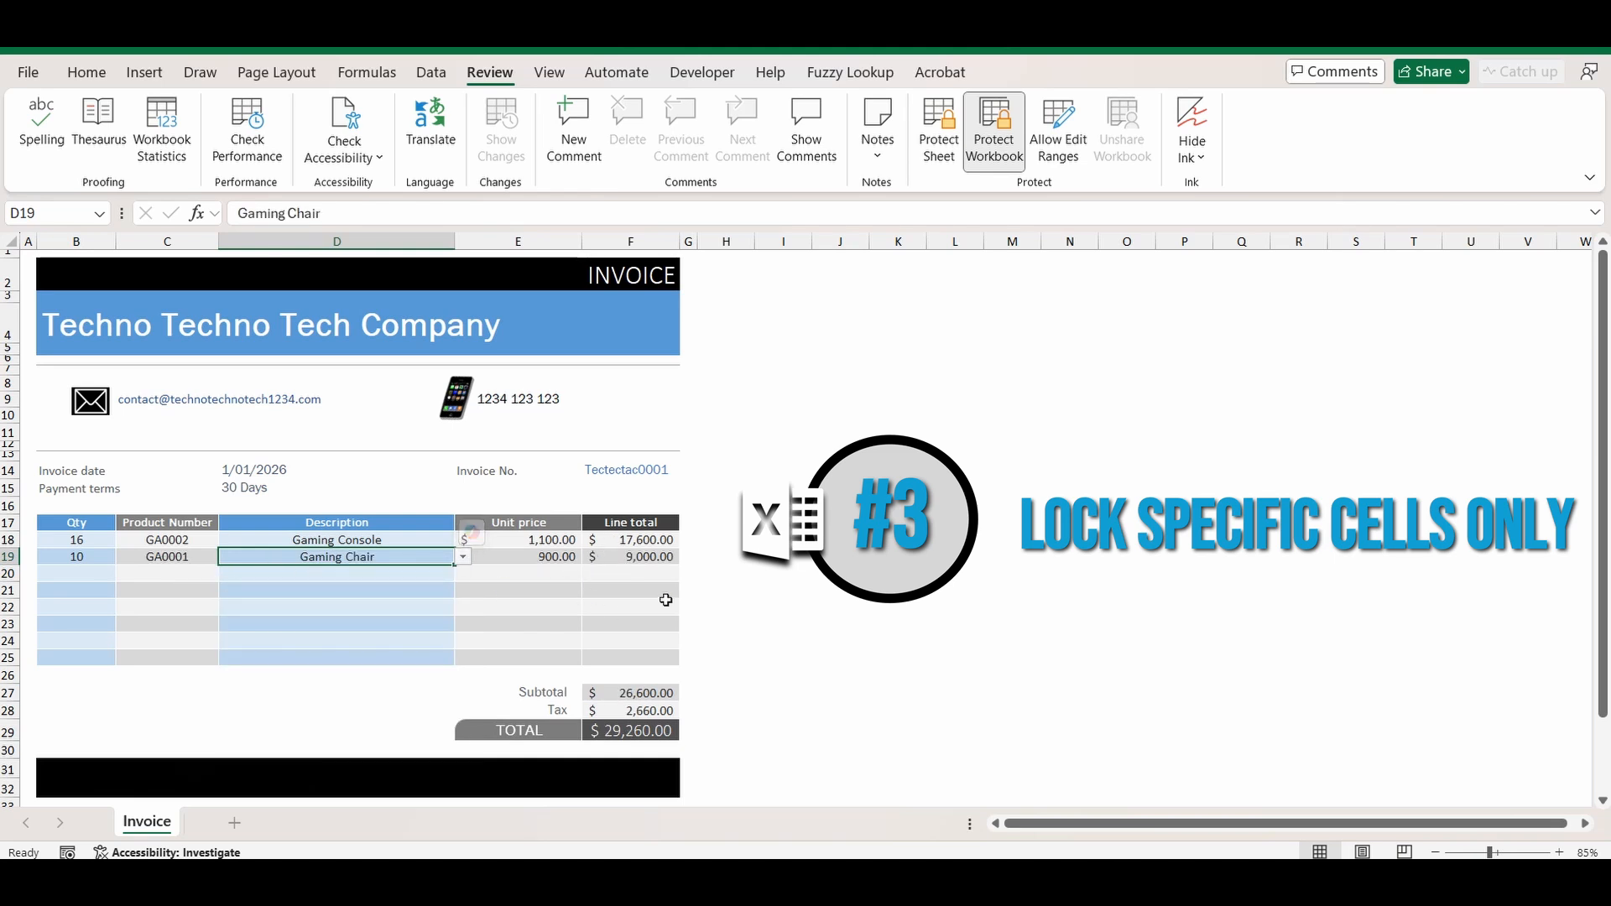
click(646, 556)
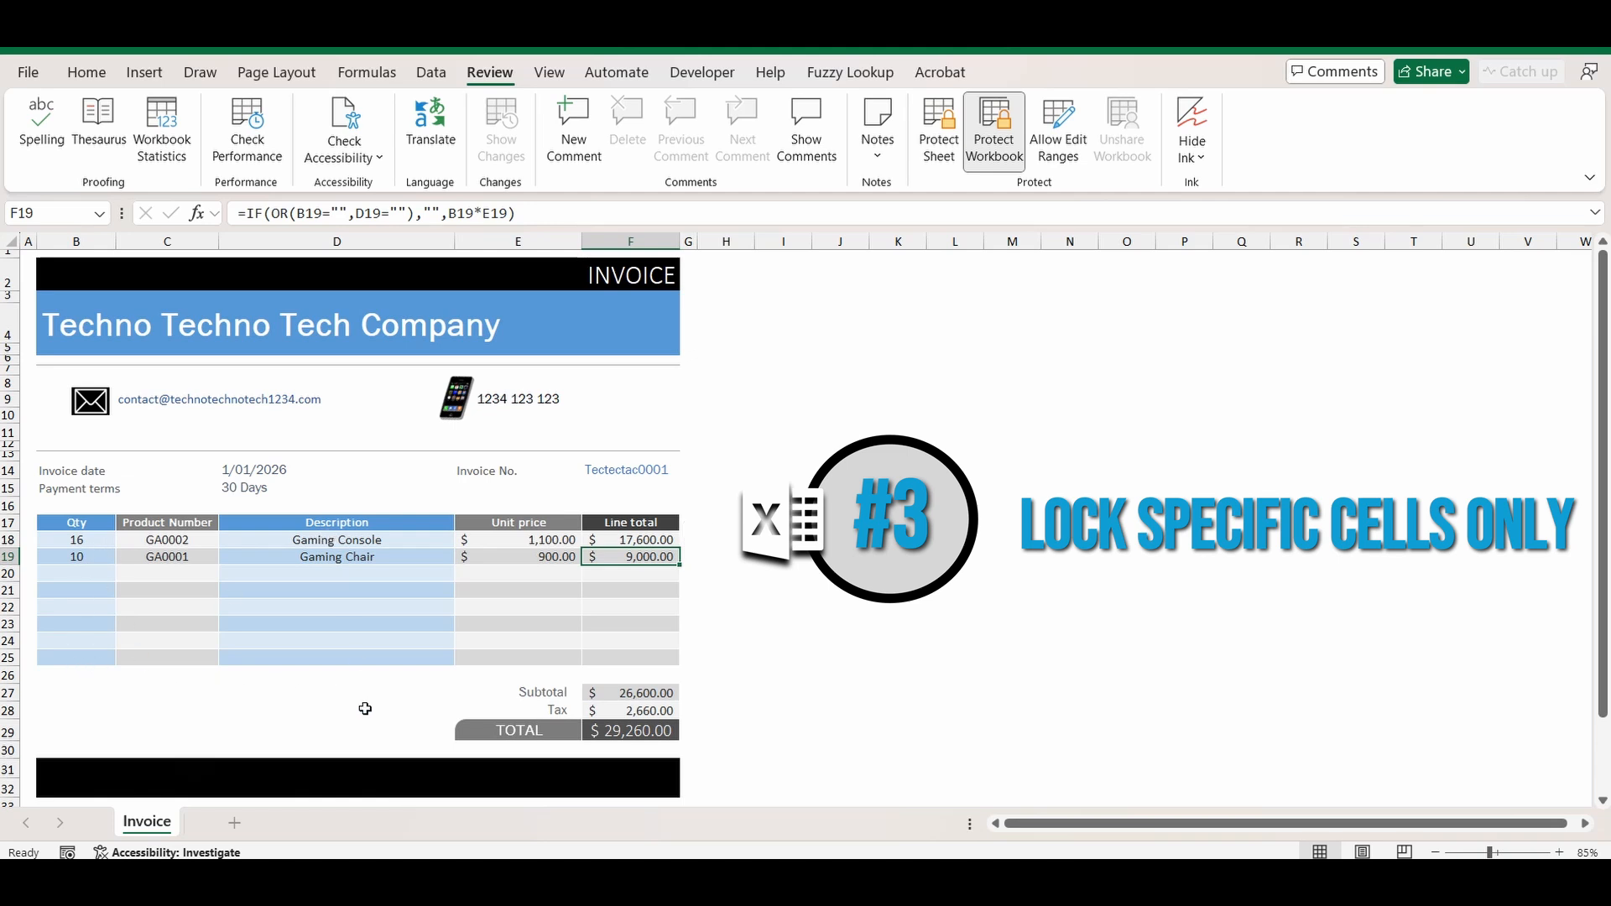
Clear the Locked protection setting on cells B18:B25 and D18:D25.
click(83, 542)
drag(85, 565, 84, 660)
ctrl+drag(278, 542, 282, 660)
right_click(285, 665)
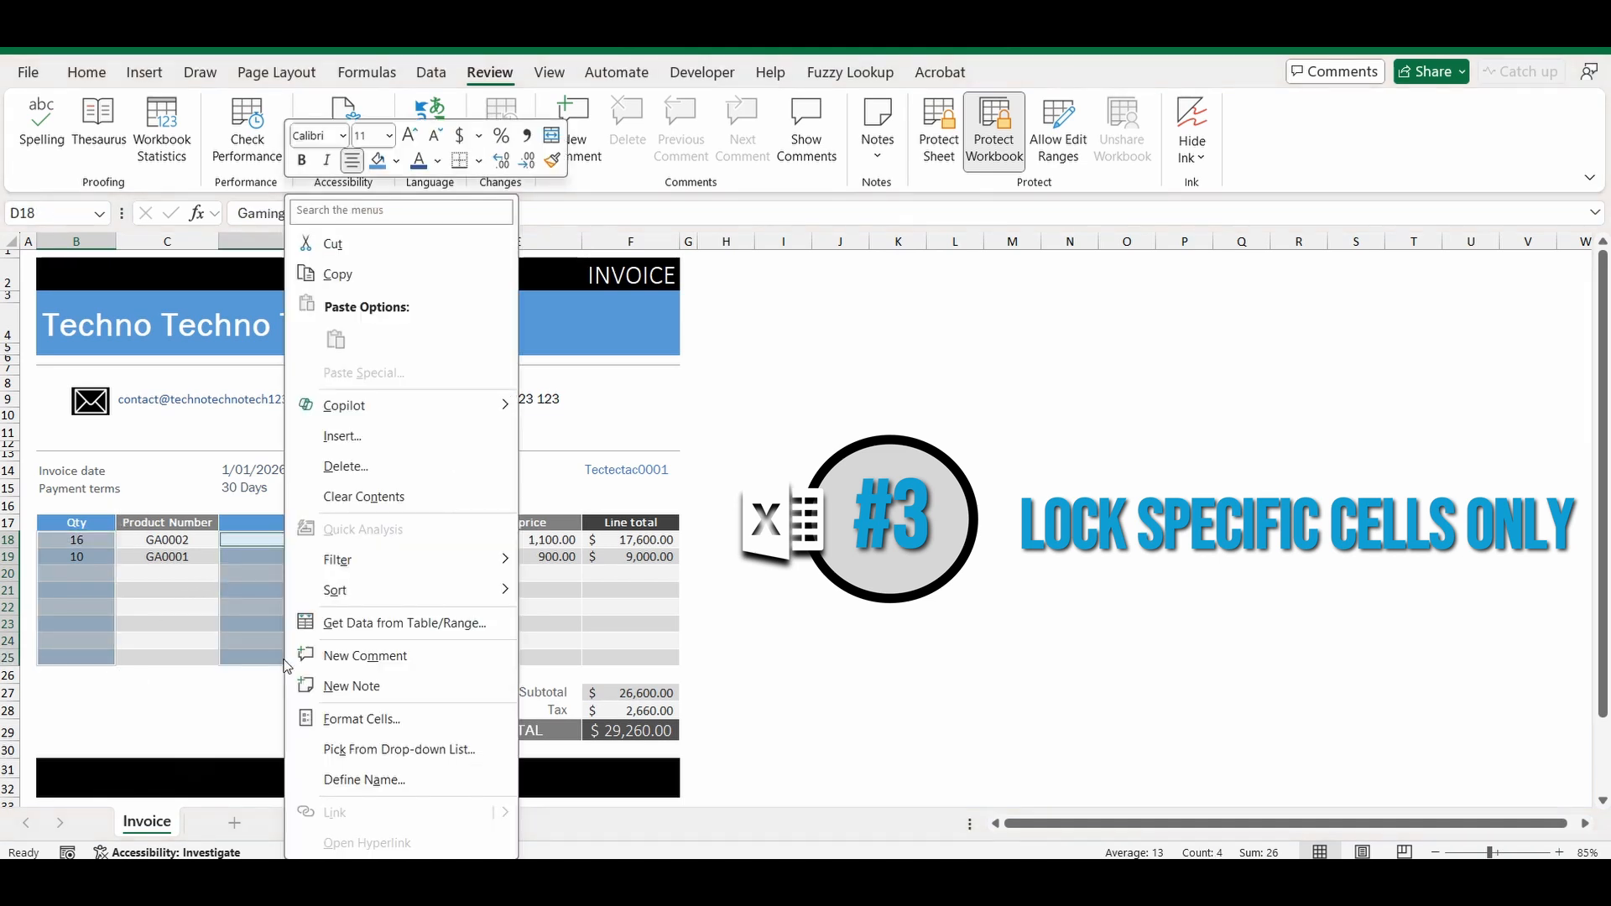
click(382, 720)
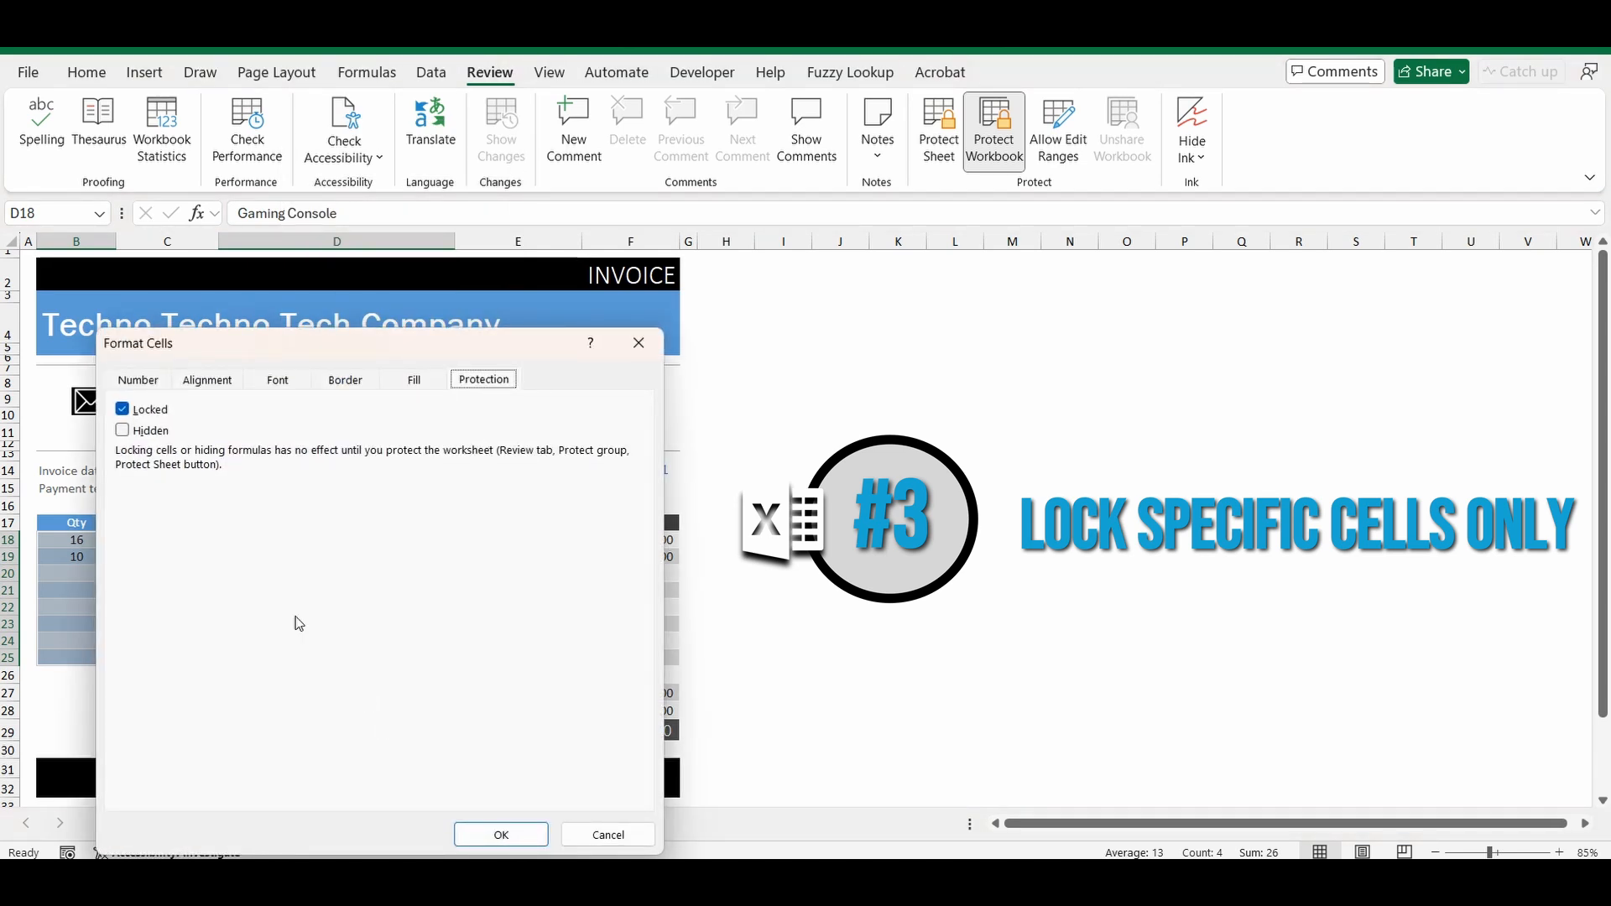
click(123, 412)
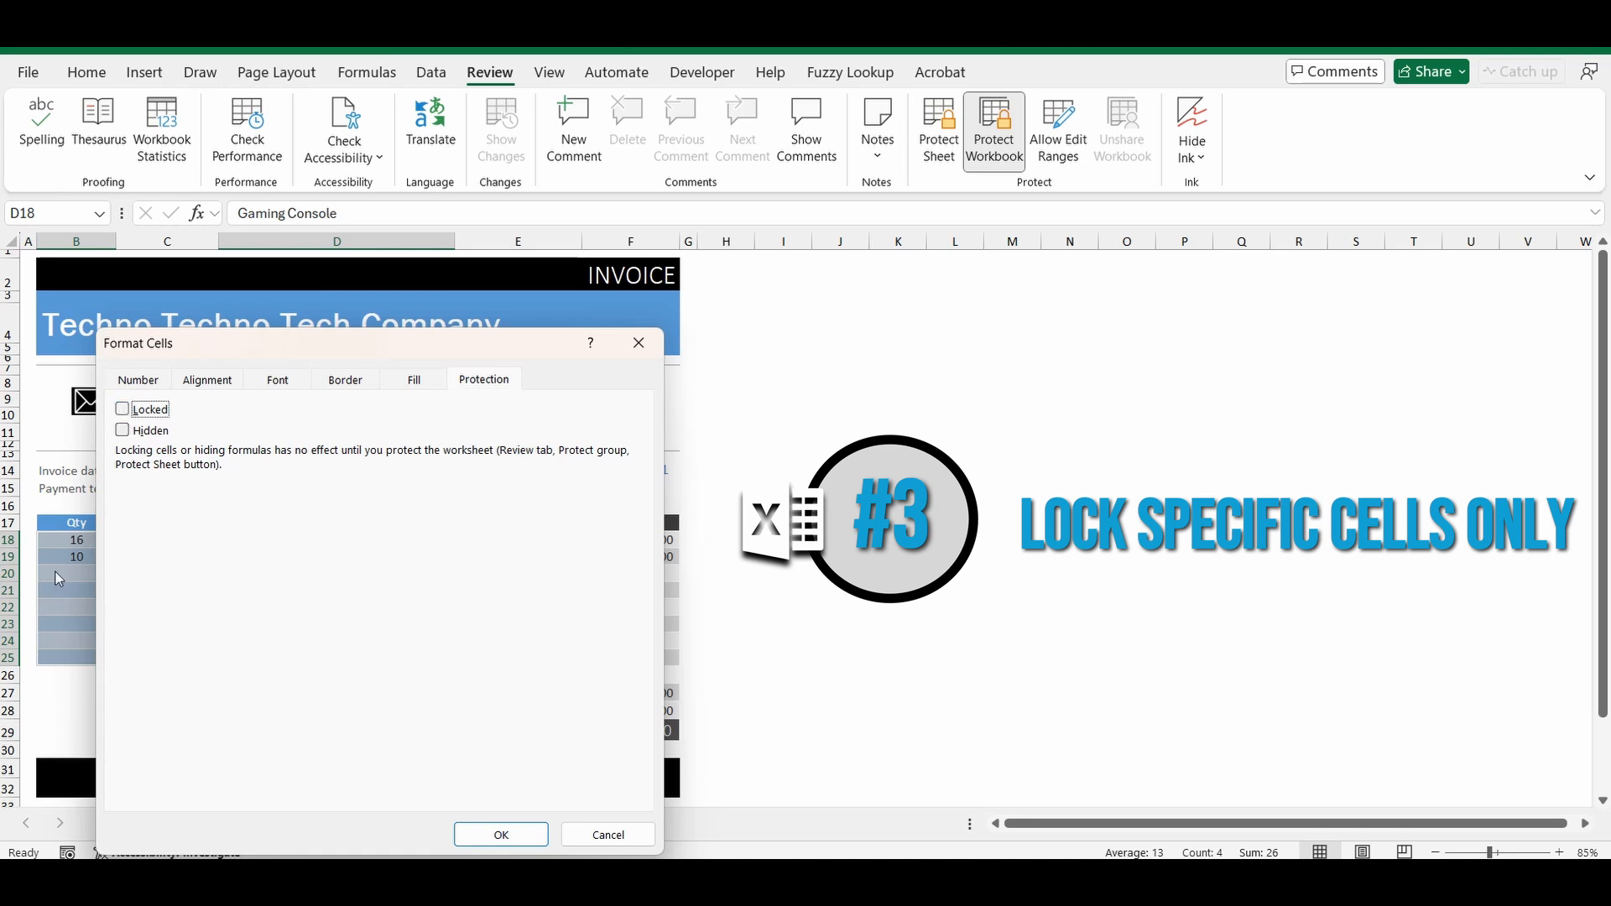
click(502, 834)
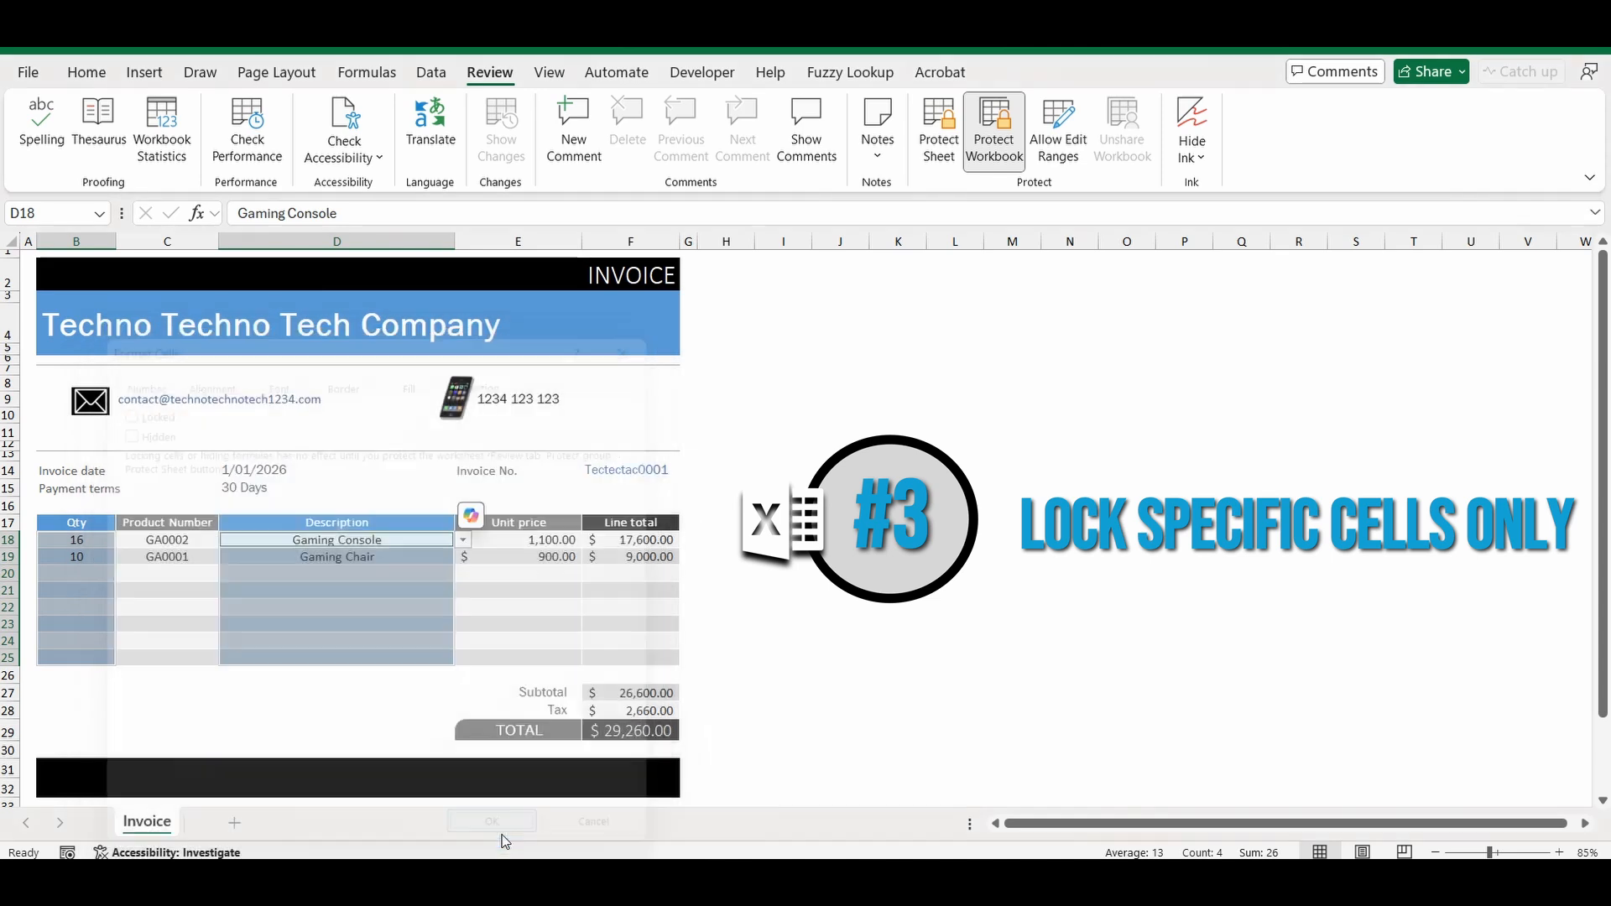
Protect the Invoice sheet without a password, allowing only unlocked cells to be selected.
click(711, 625)
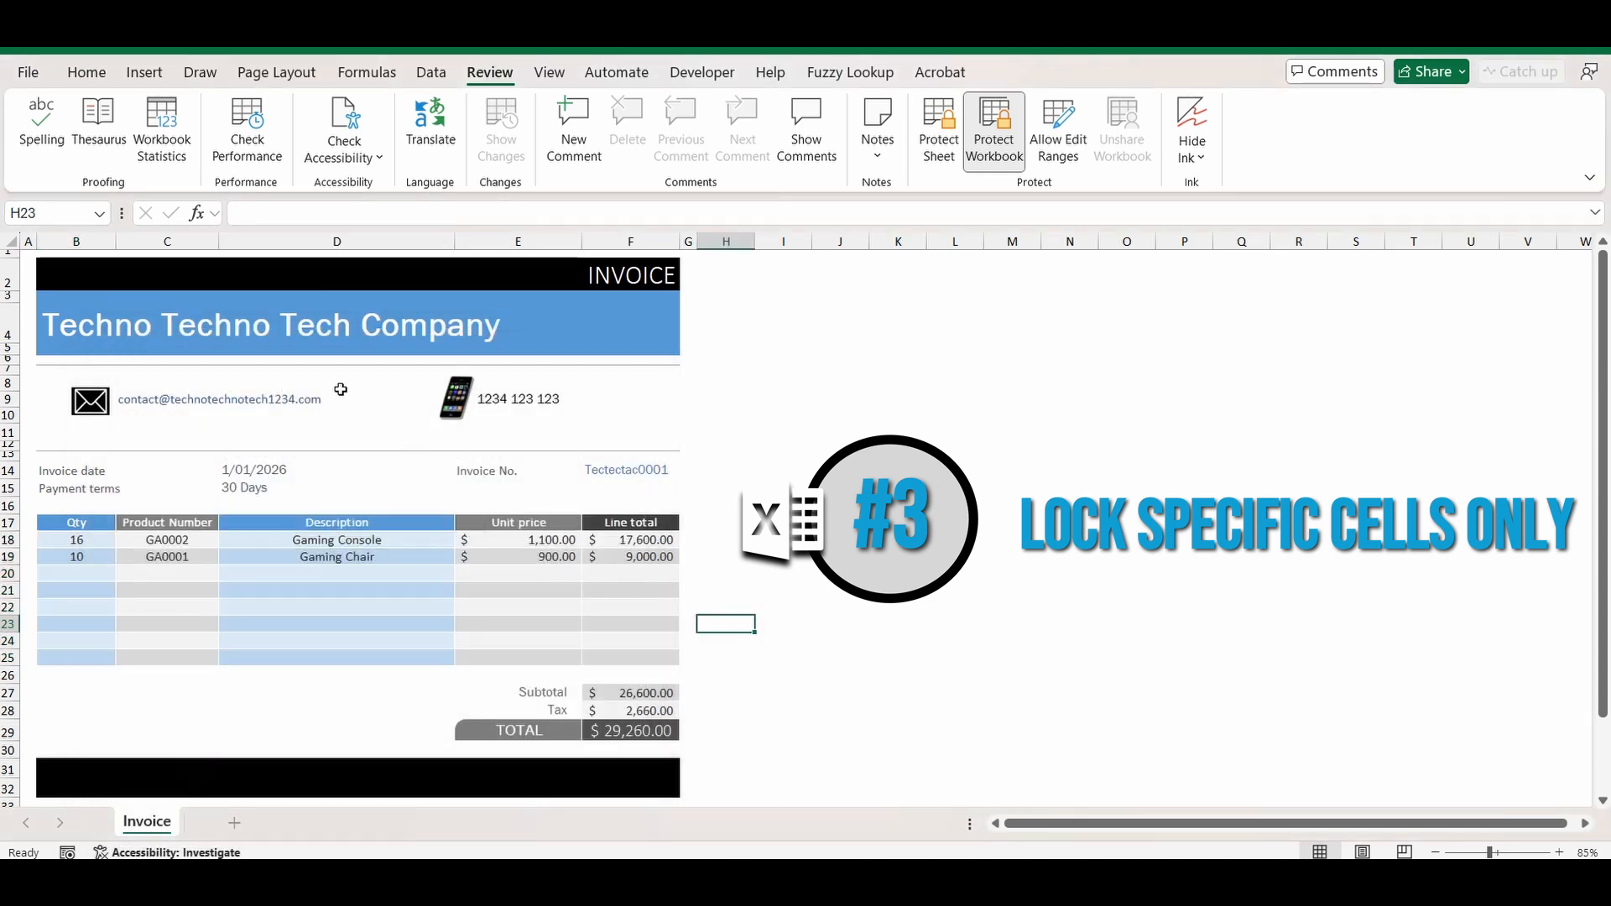
click(936, 134)
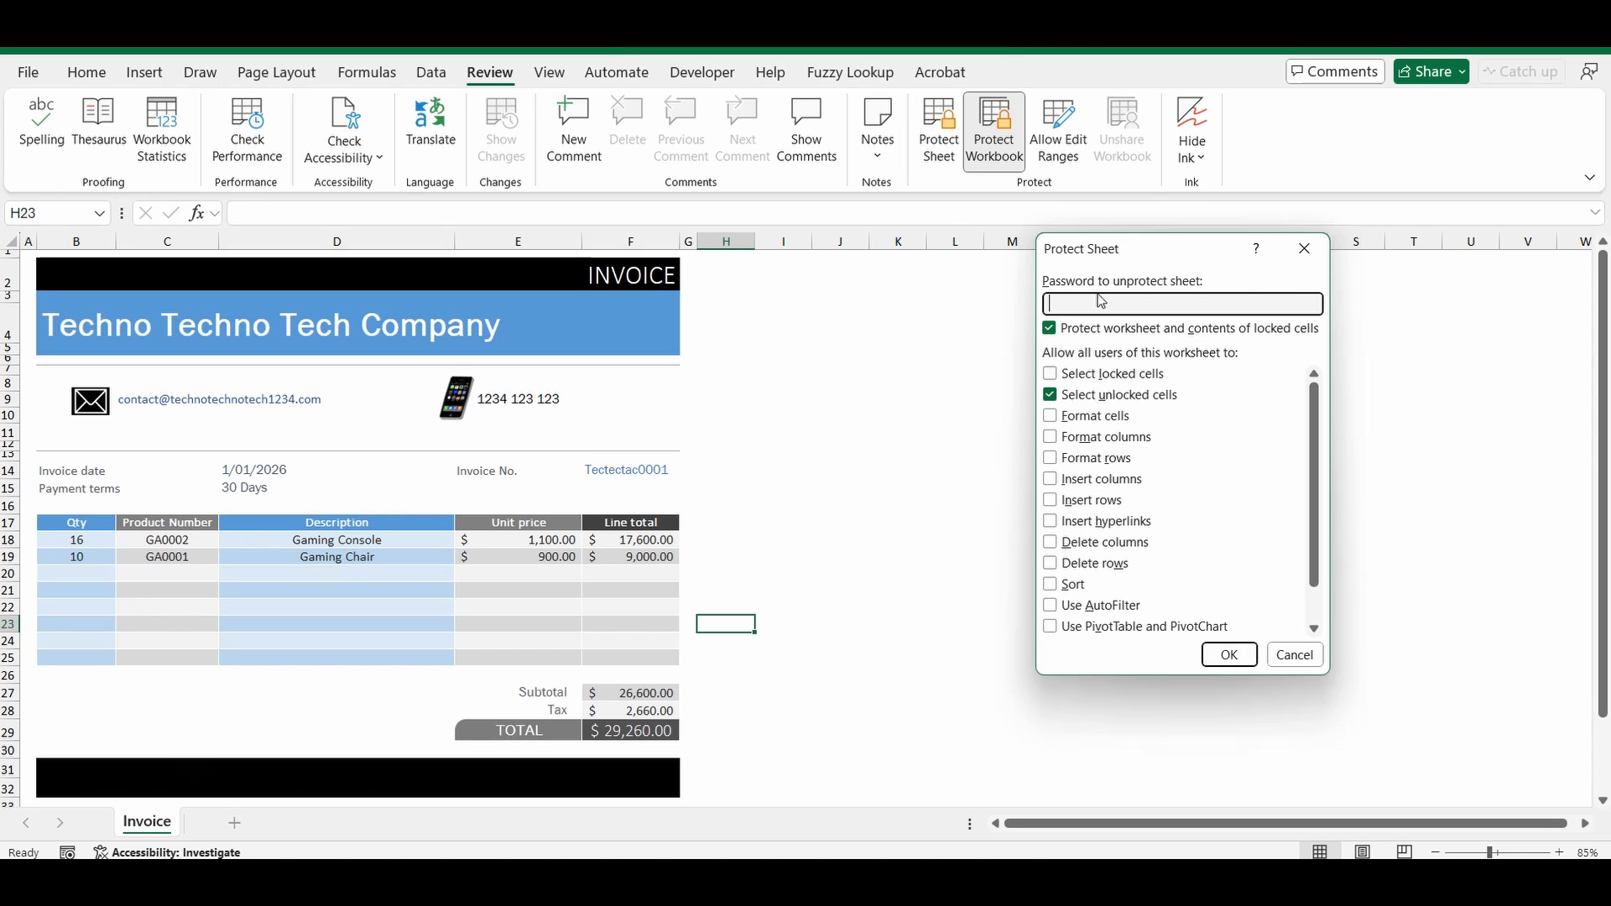
click(1232, 655)
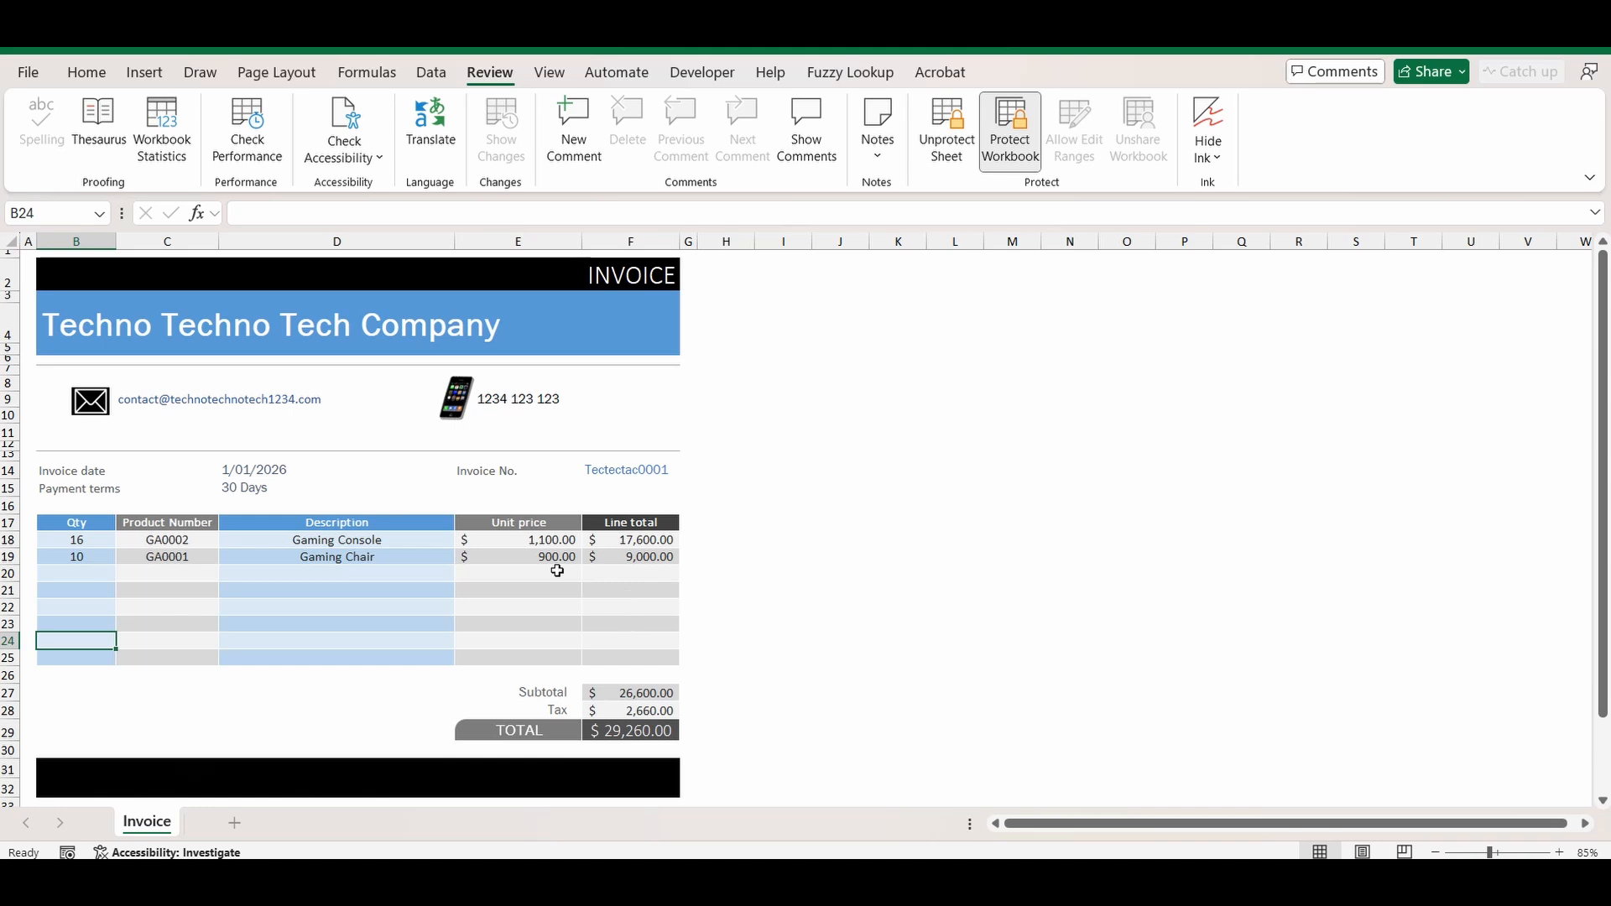
Add a third invoice line with quantity 5 in B20 and Gaming Console in D20.
click(92, 573)
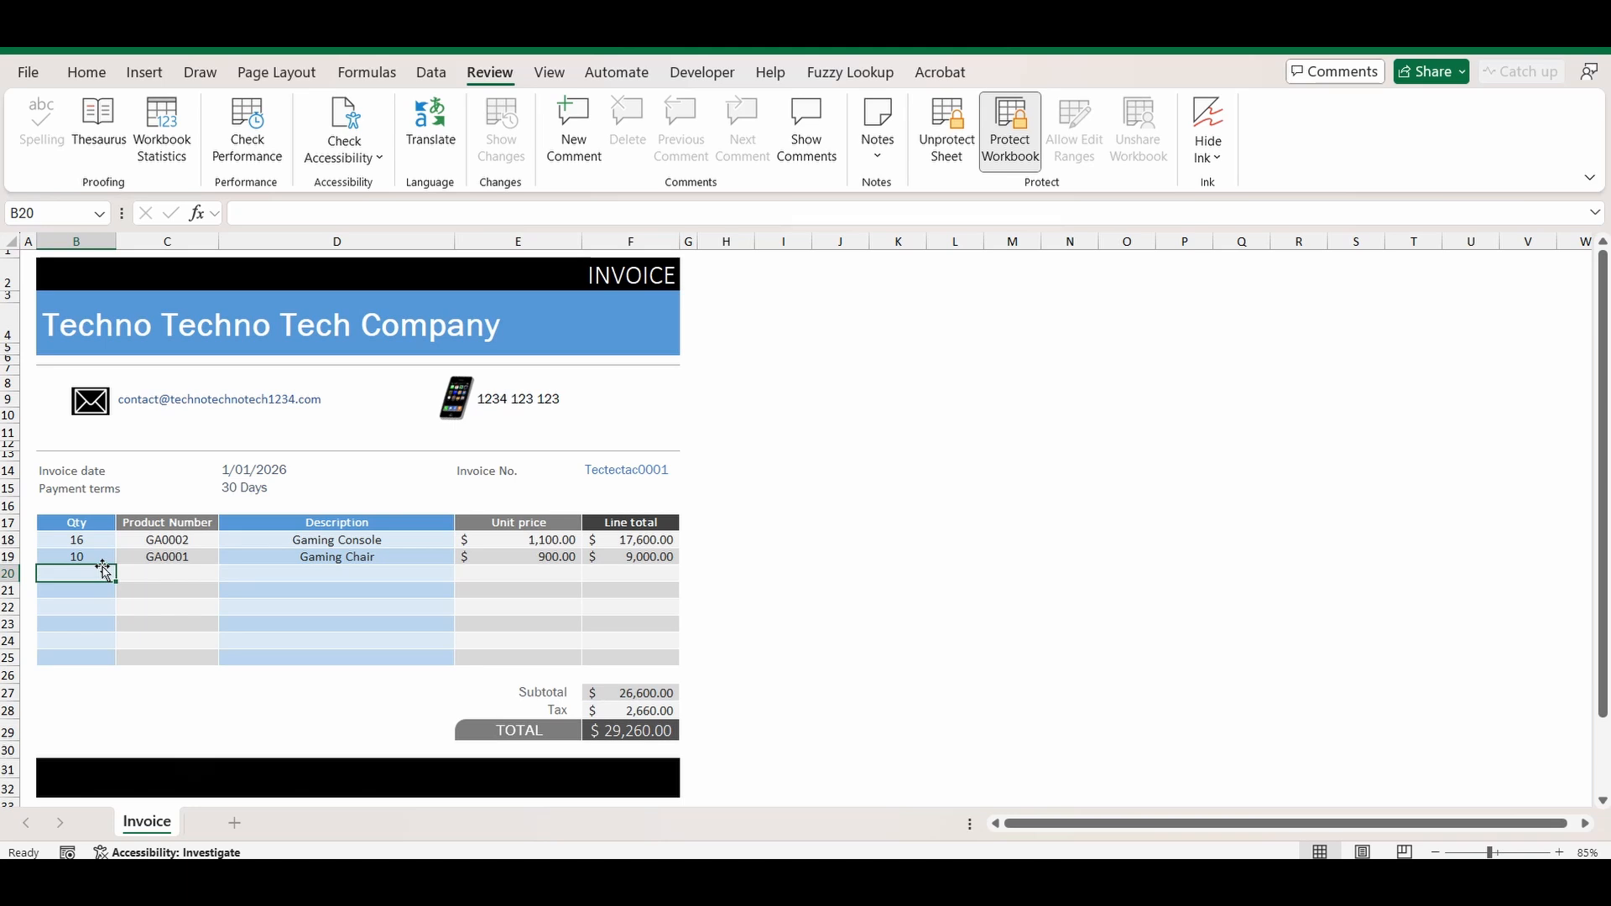
text(5)
key(ctrl+Return)
click(316, 573)
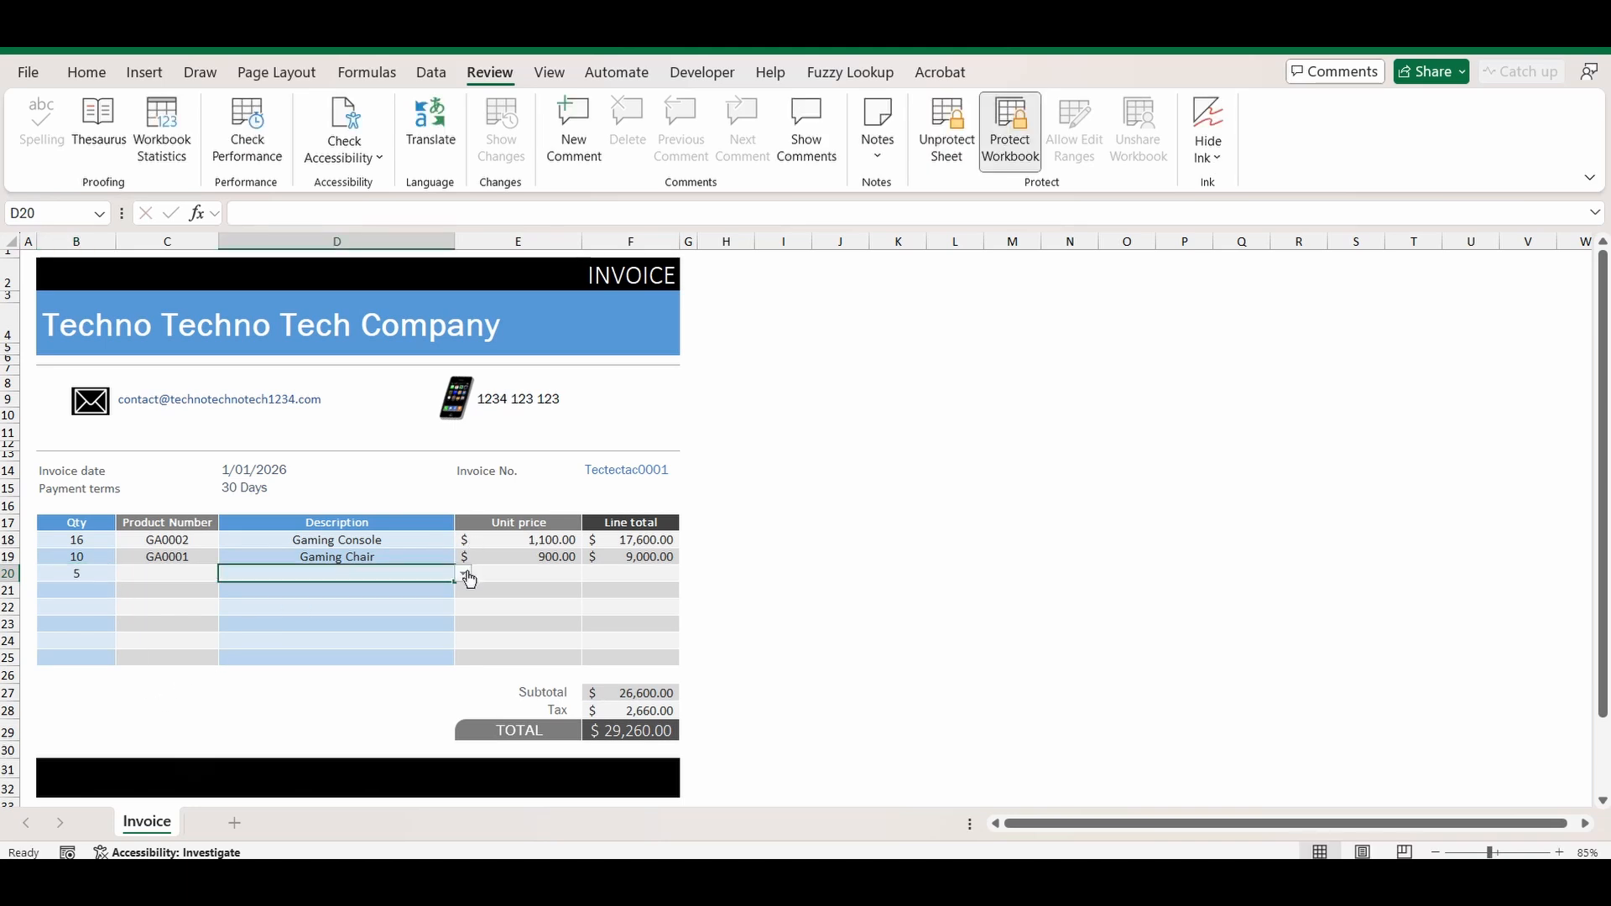
click(463, 573)
click(299, 646)
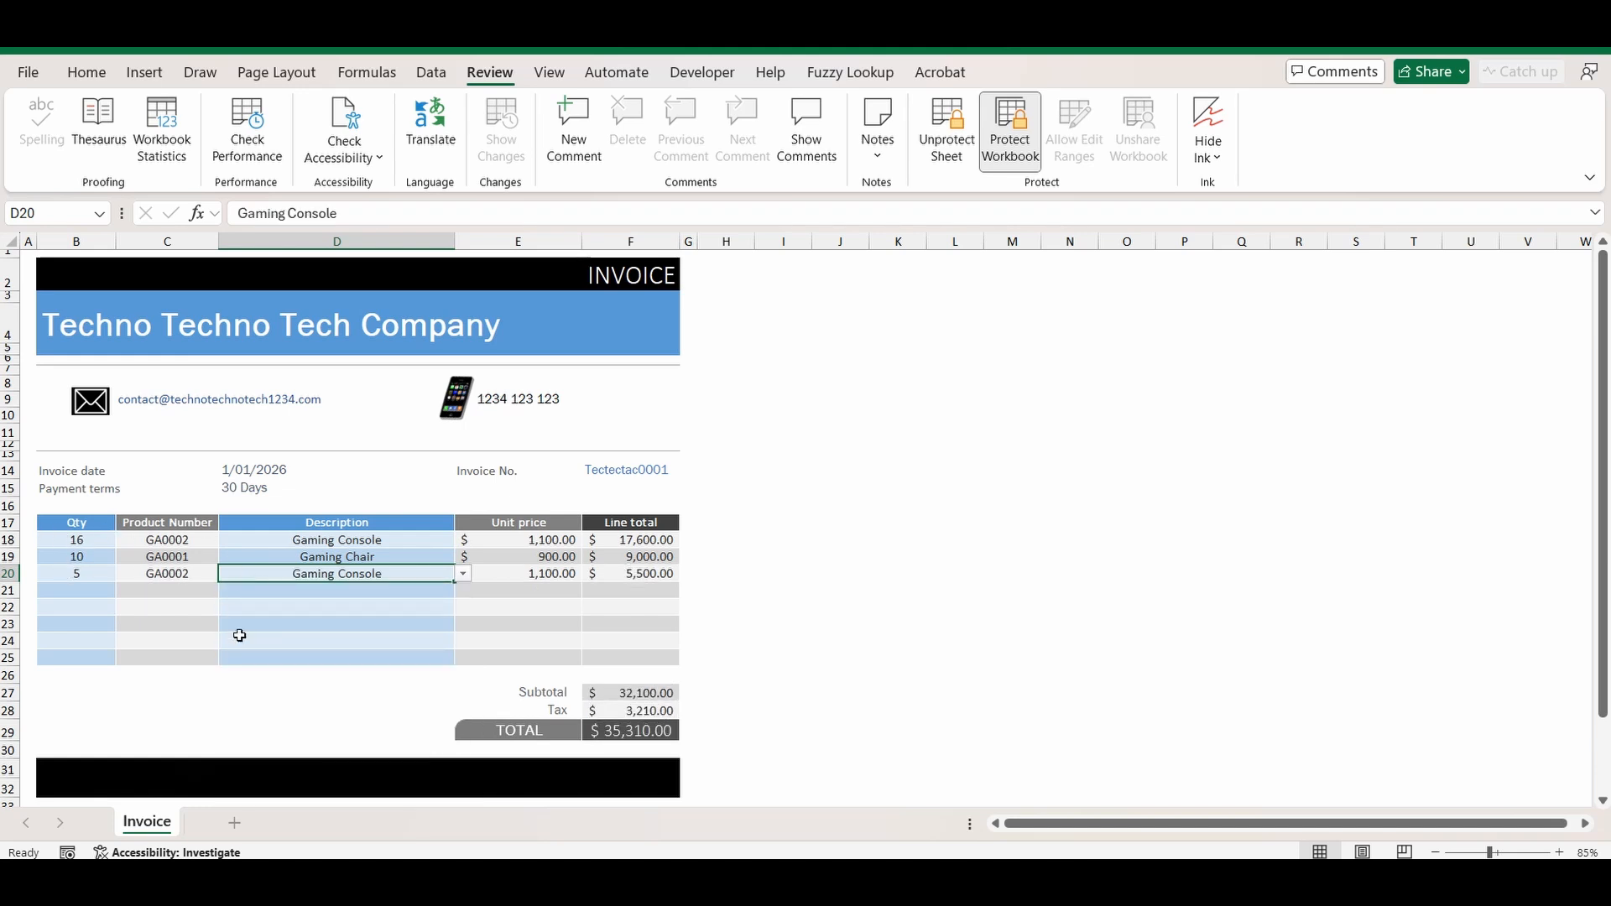
click(986, 156)
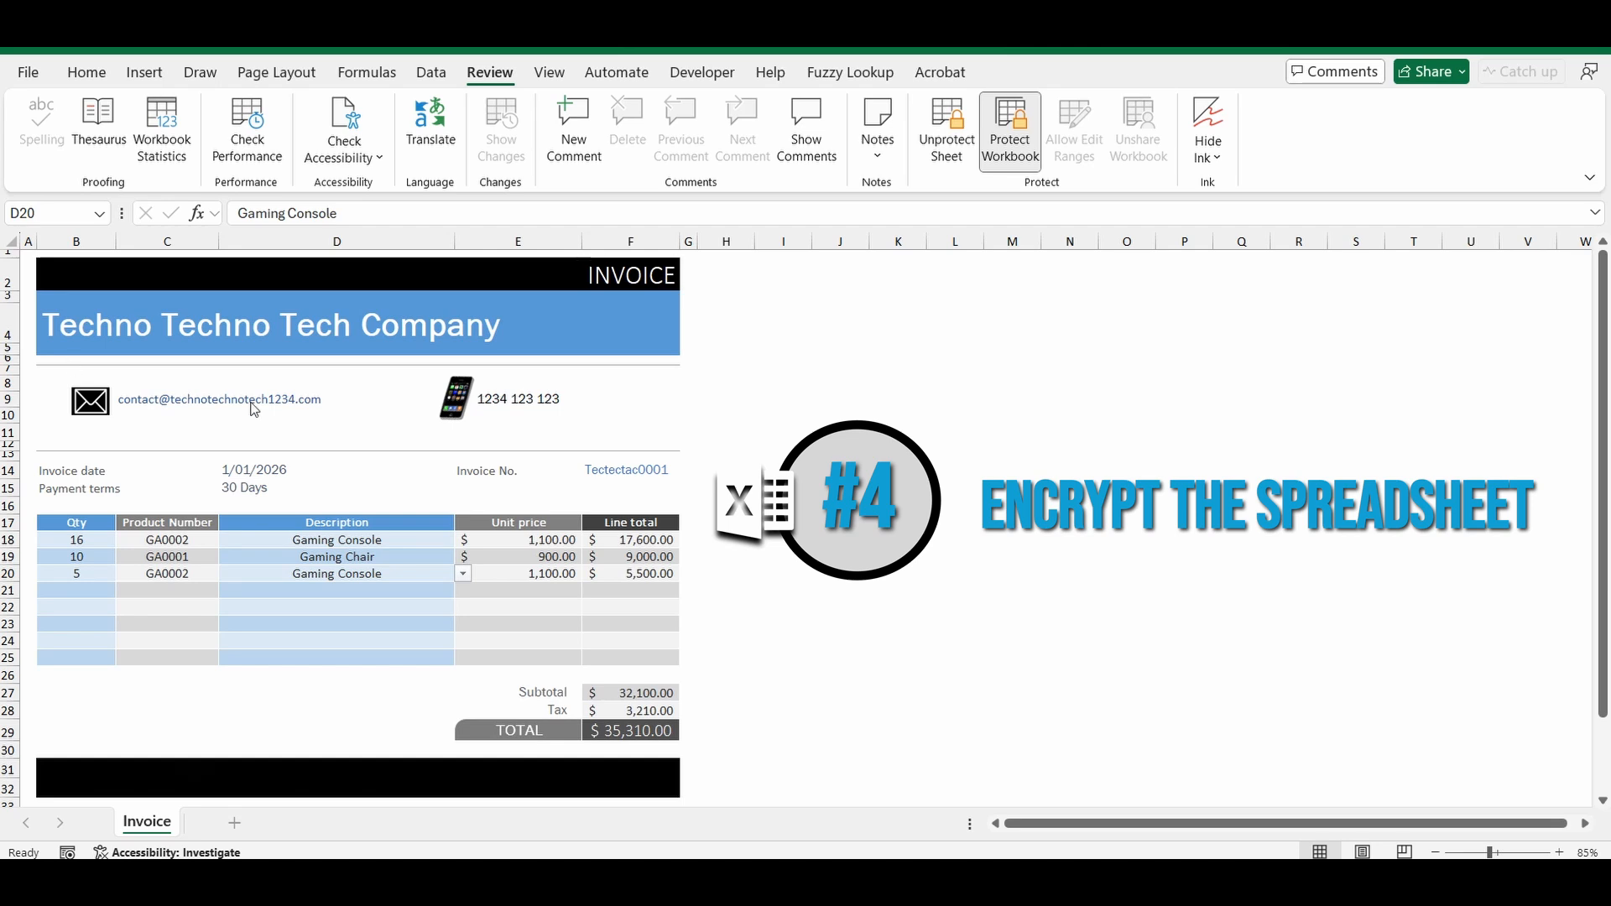
click(28, 74)
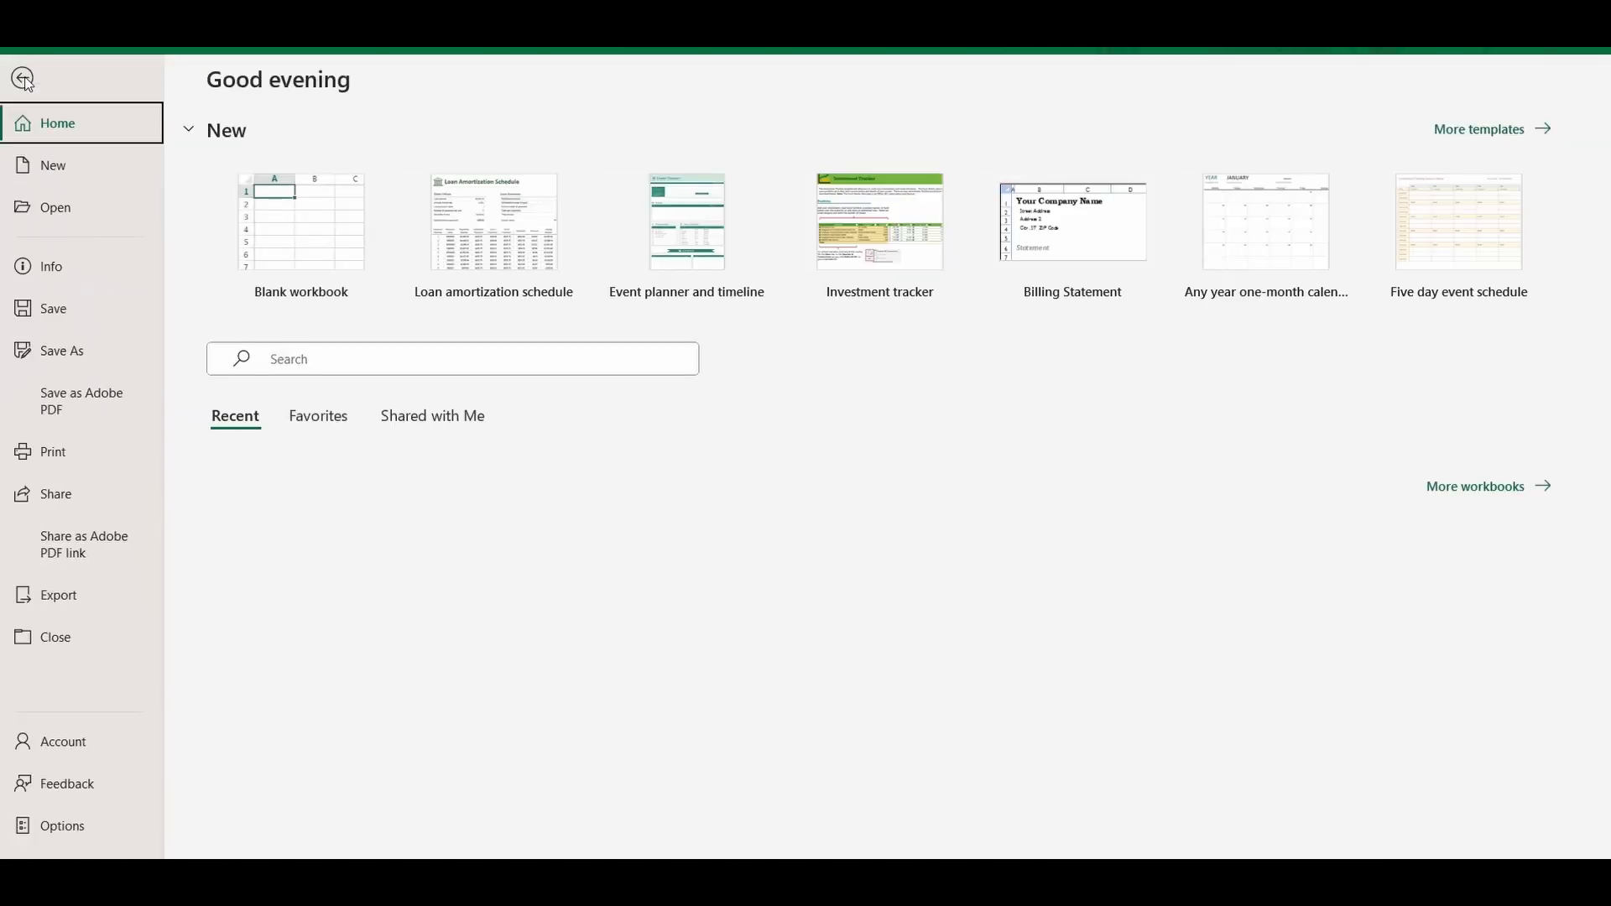
Encrypt Invoice Protect with an open password, entering and confirming it, then return Home.
click(50, 266)
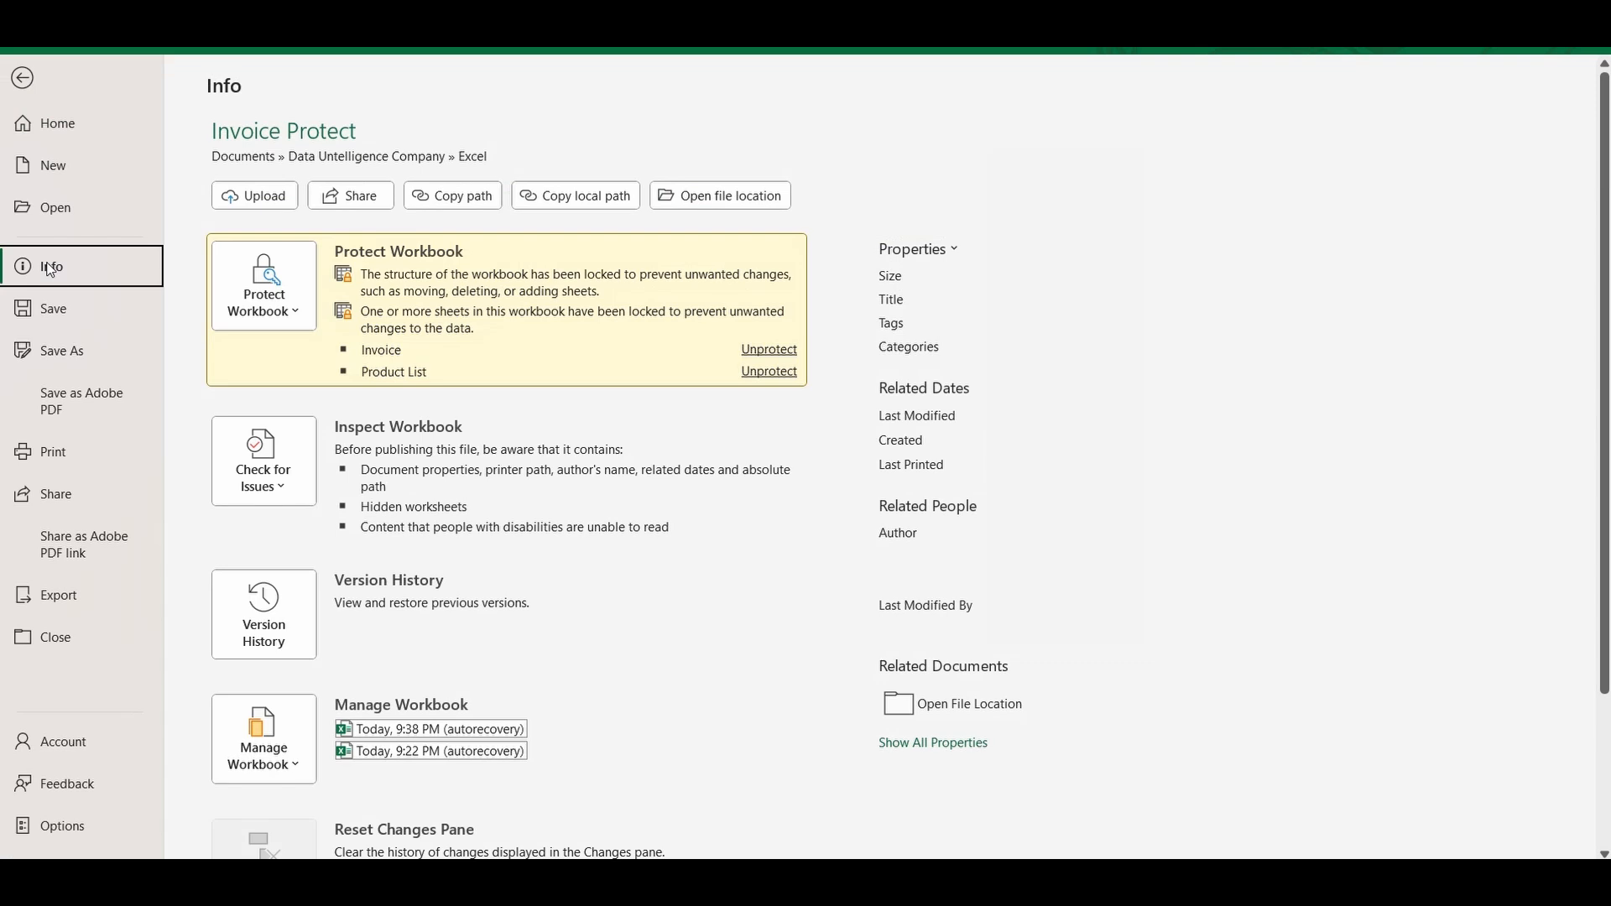
click(290, 316)
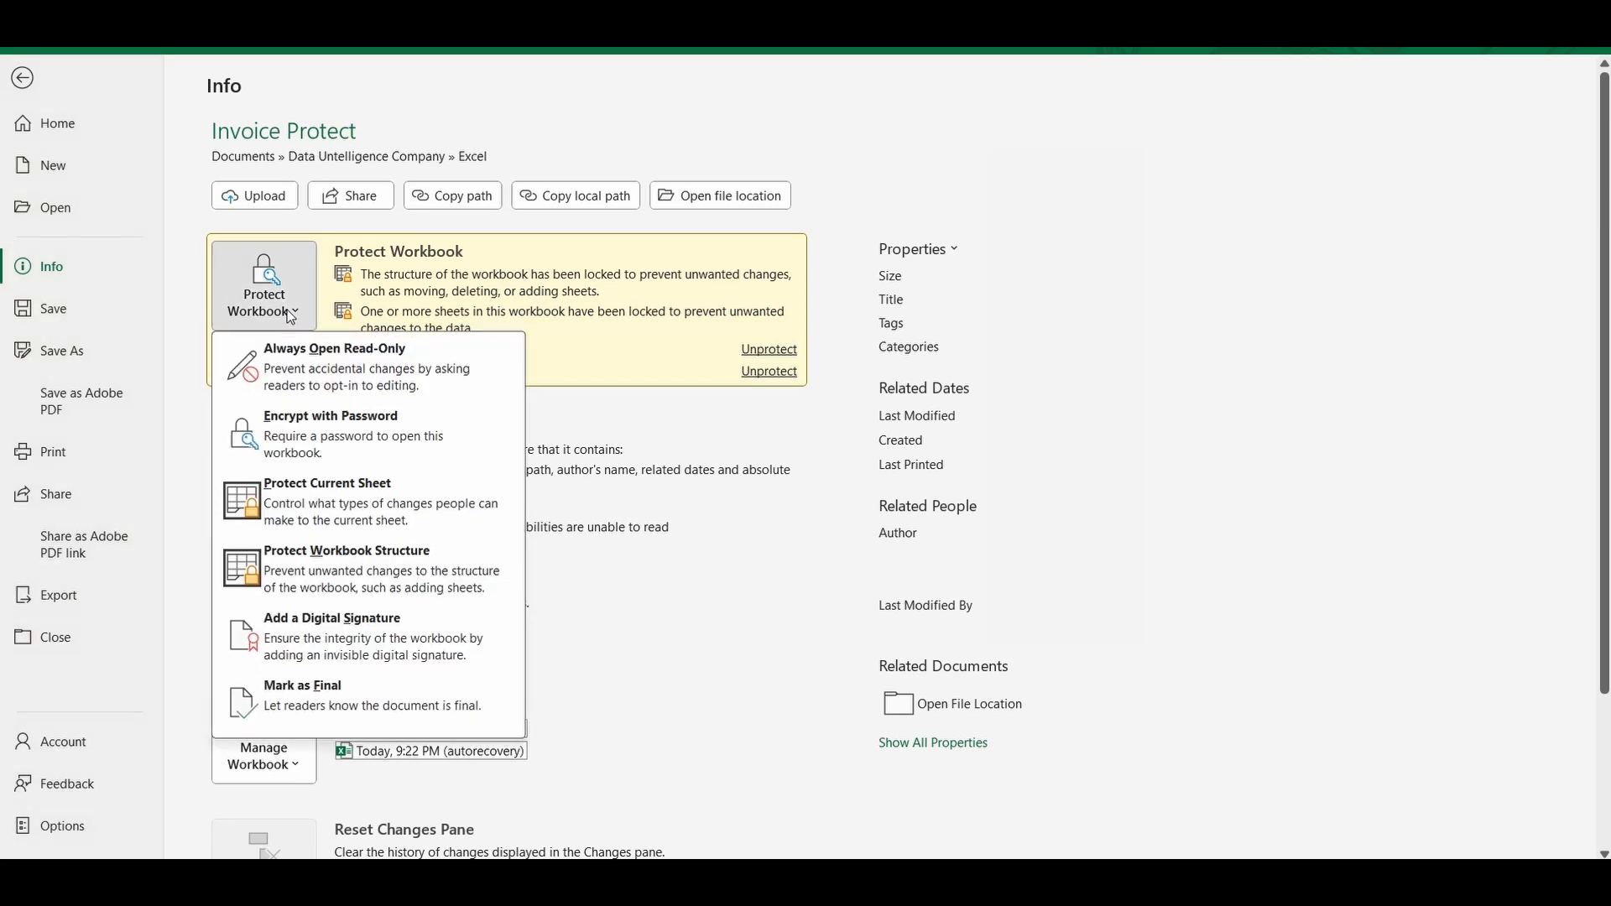
click(300, 425)
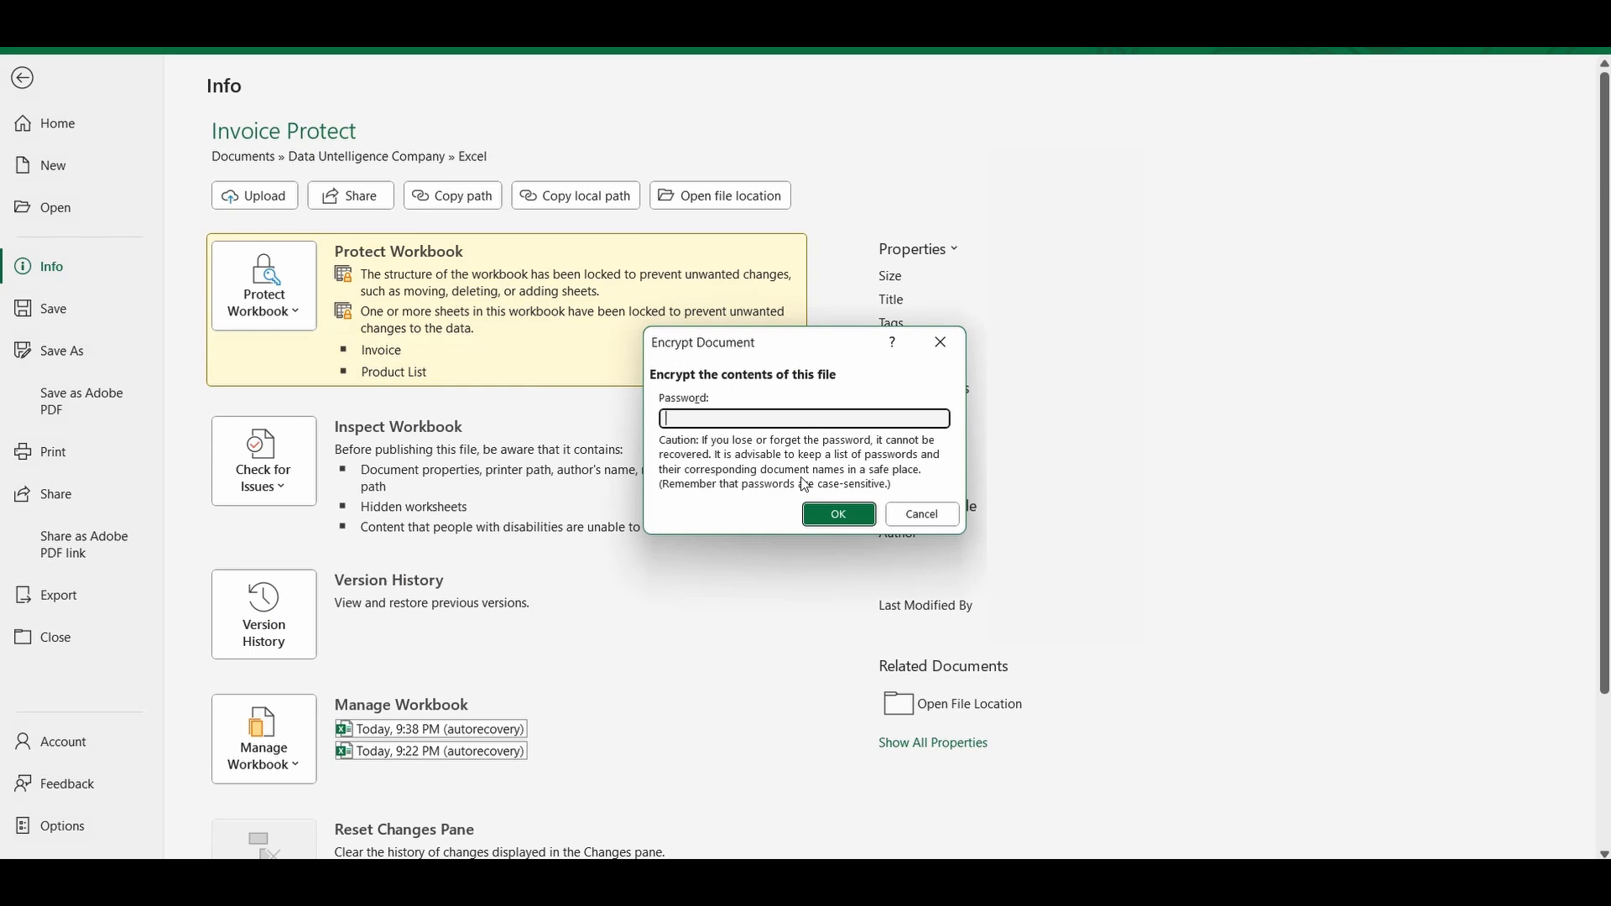
text(123)
click(808, 505)
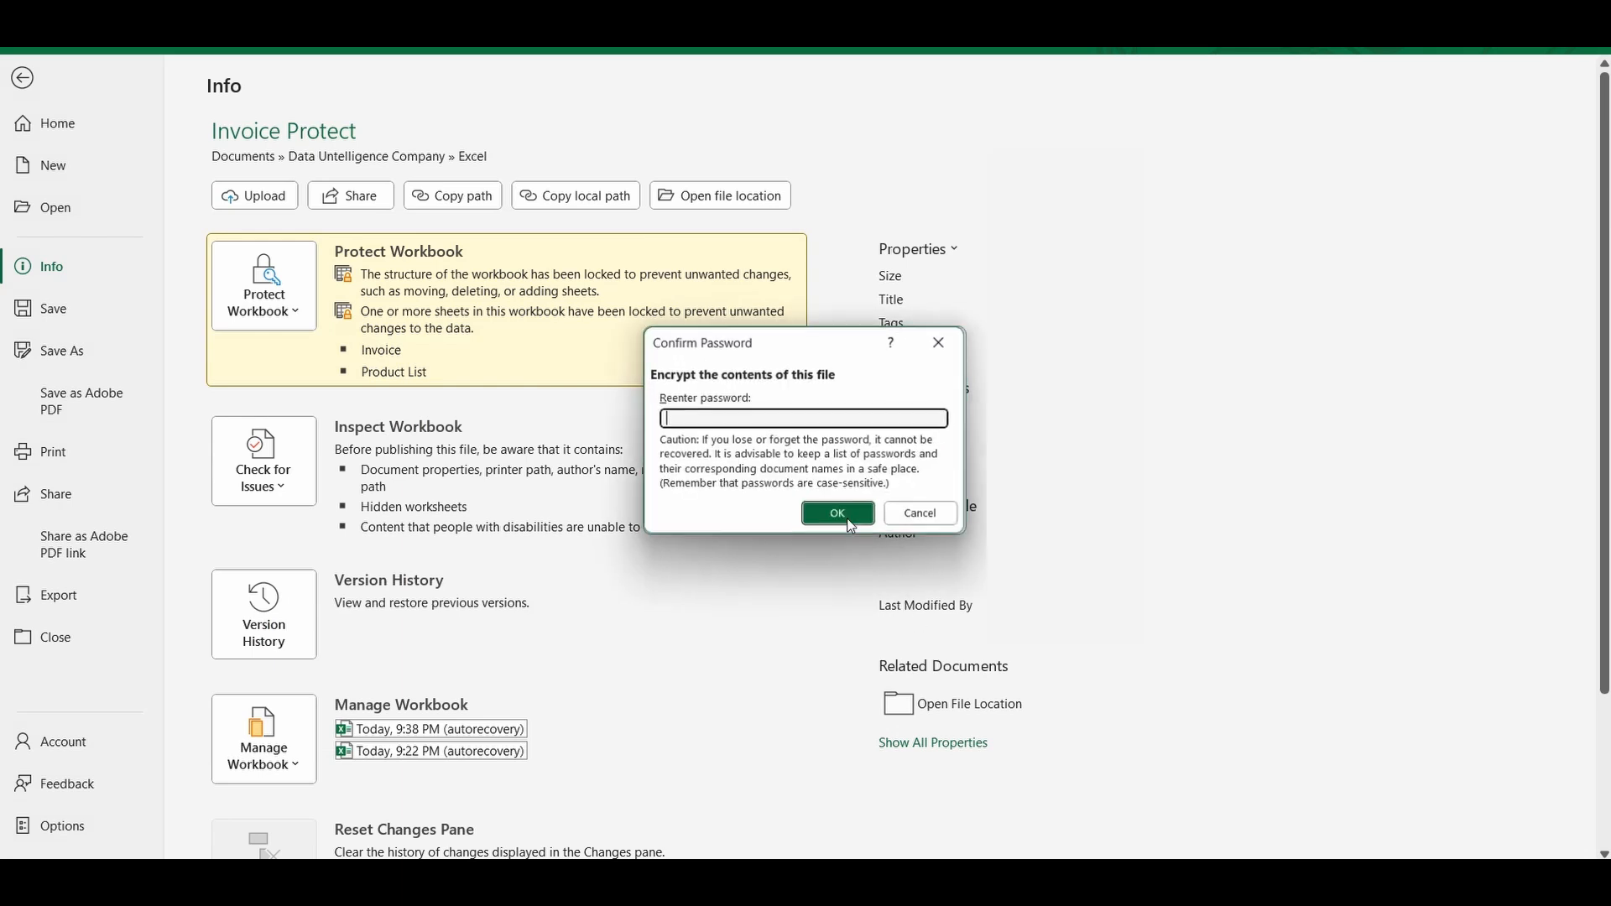
text(123)
click(837, 514)
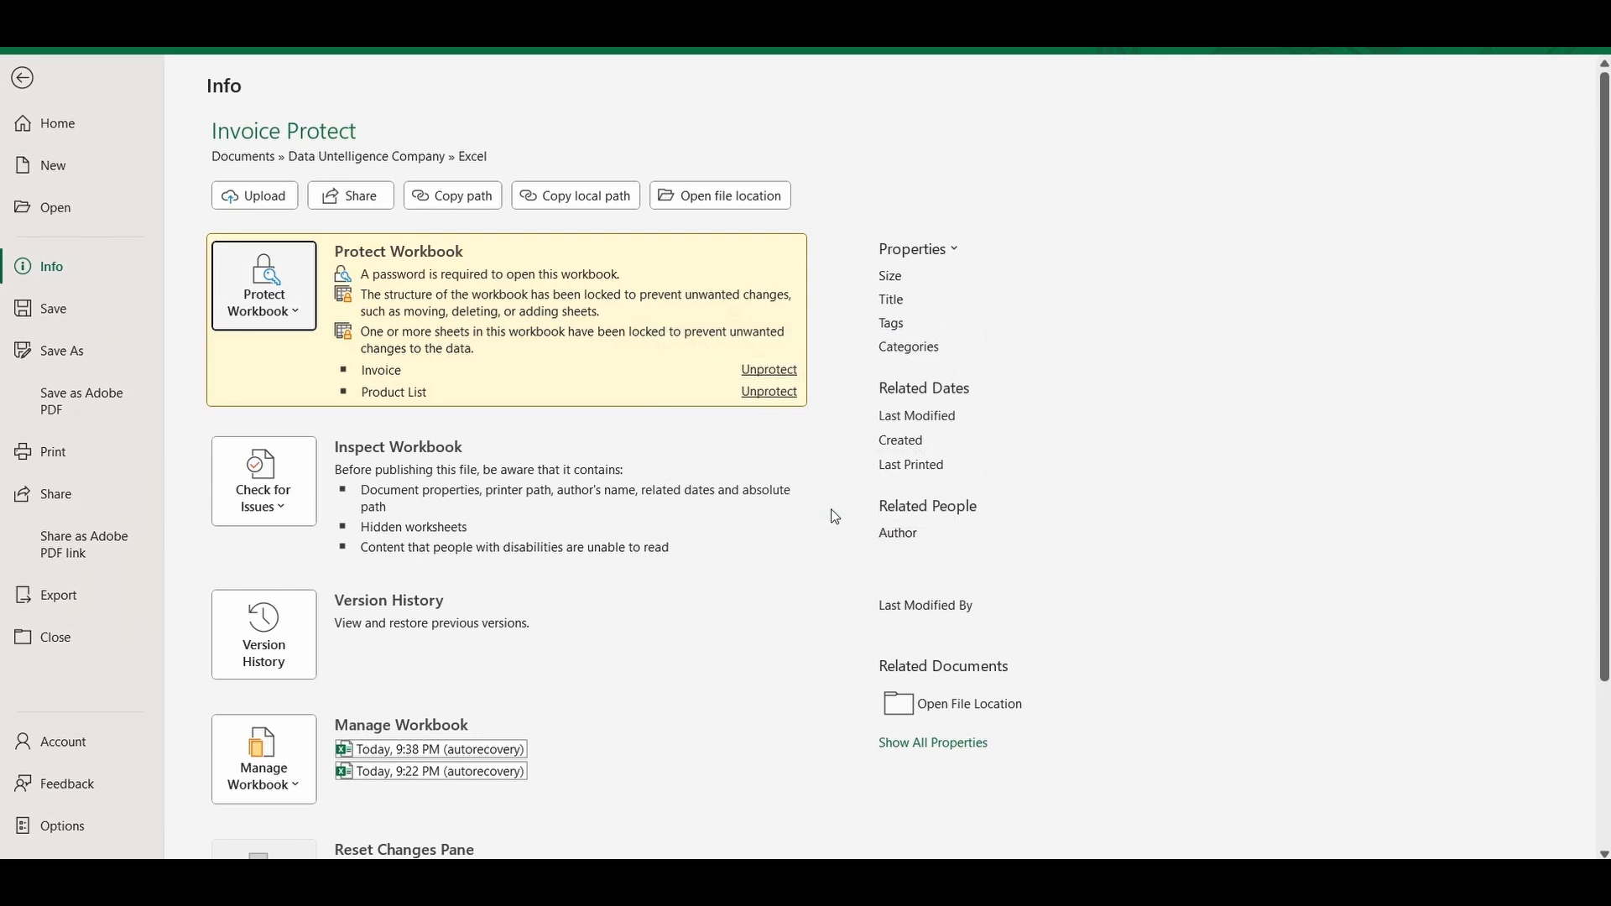
click(57, 125)
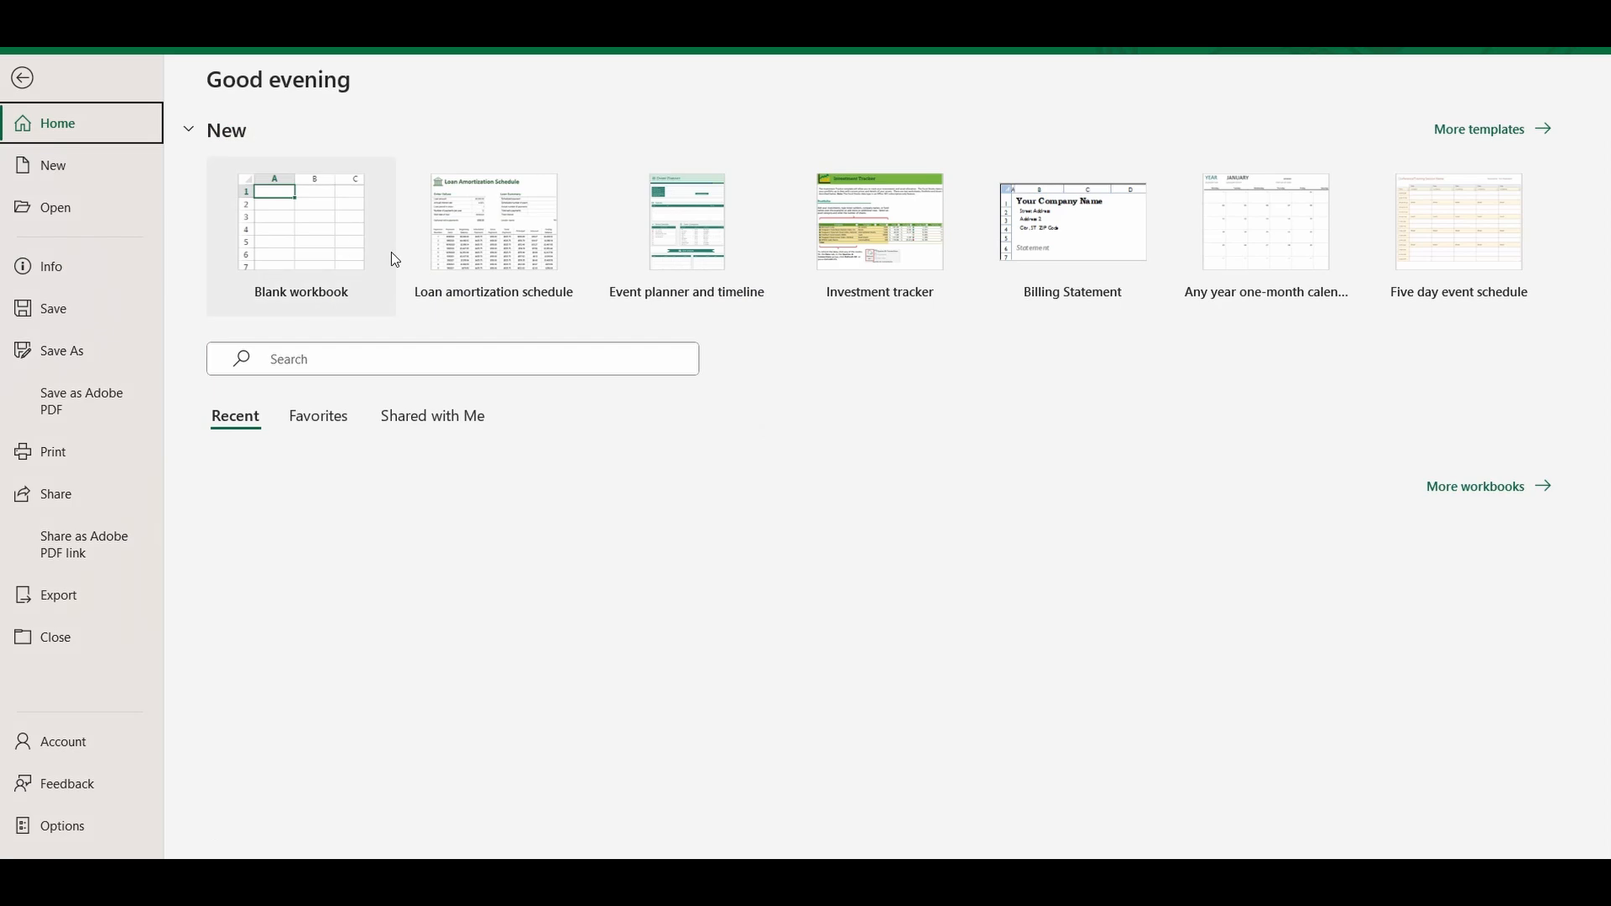
Exit the backstage view back to the Invoice worksheet, which totals $35,310.00.
click(18, 76)
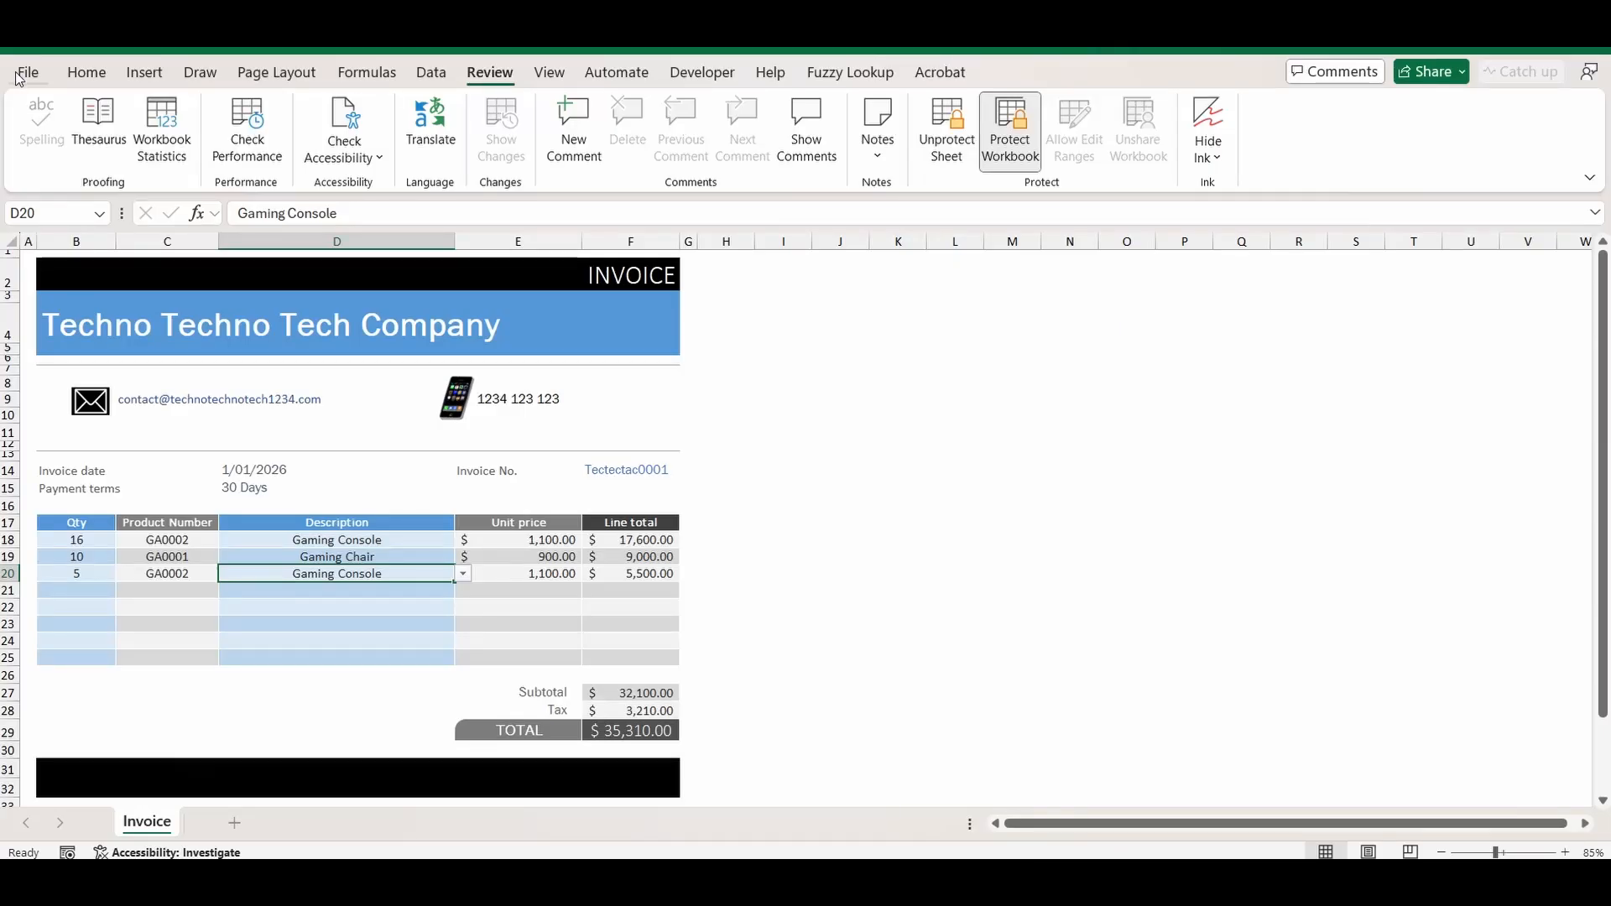